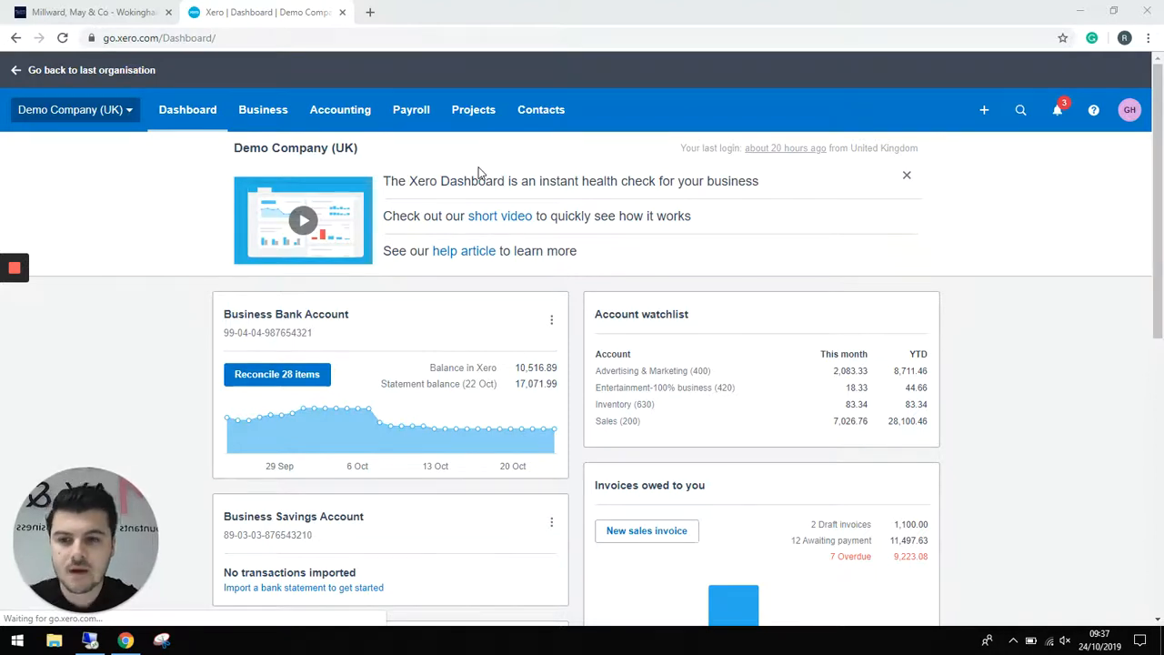
- Open the Business menu from the Demo Company (UK) dashboard
{"action": "left_click", "coordinate": [254, 116]}
- Start a new product with code TOI - 01 named Toilet Roll
{"action": "left_click", "coordinate": [278, 390]}
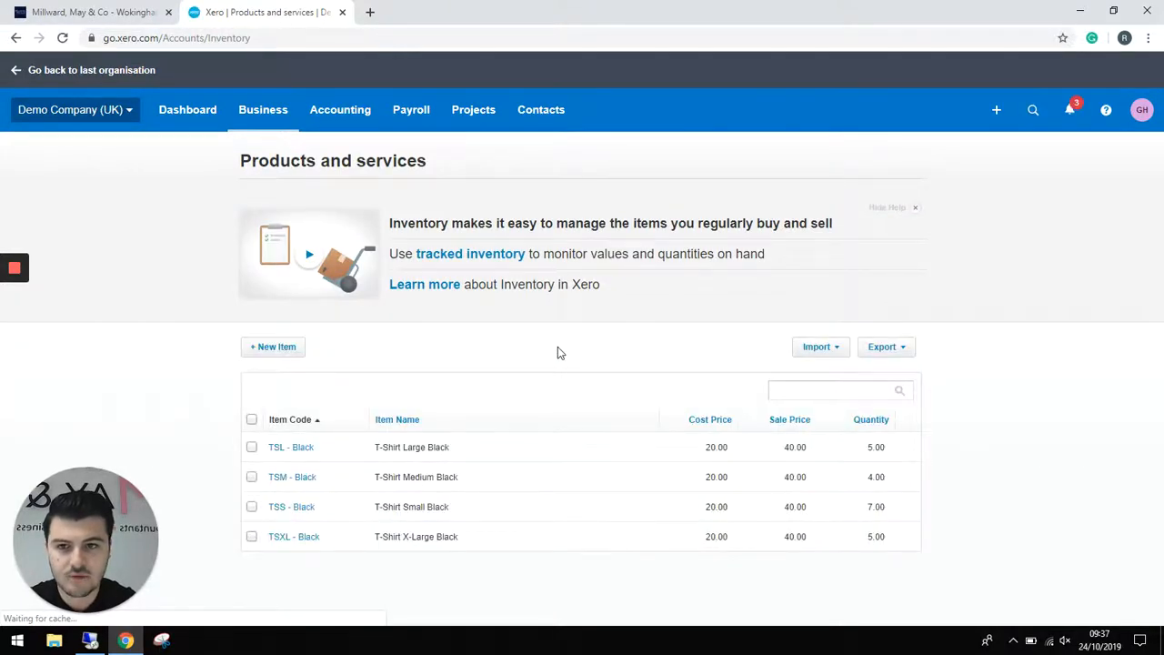
{"action": "left_click", "coordinate": [282, 348]}
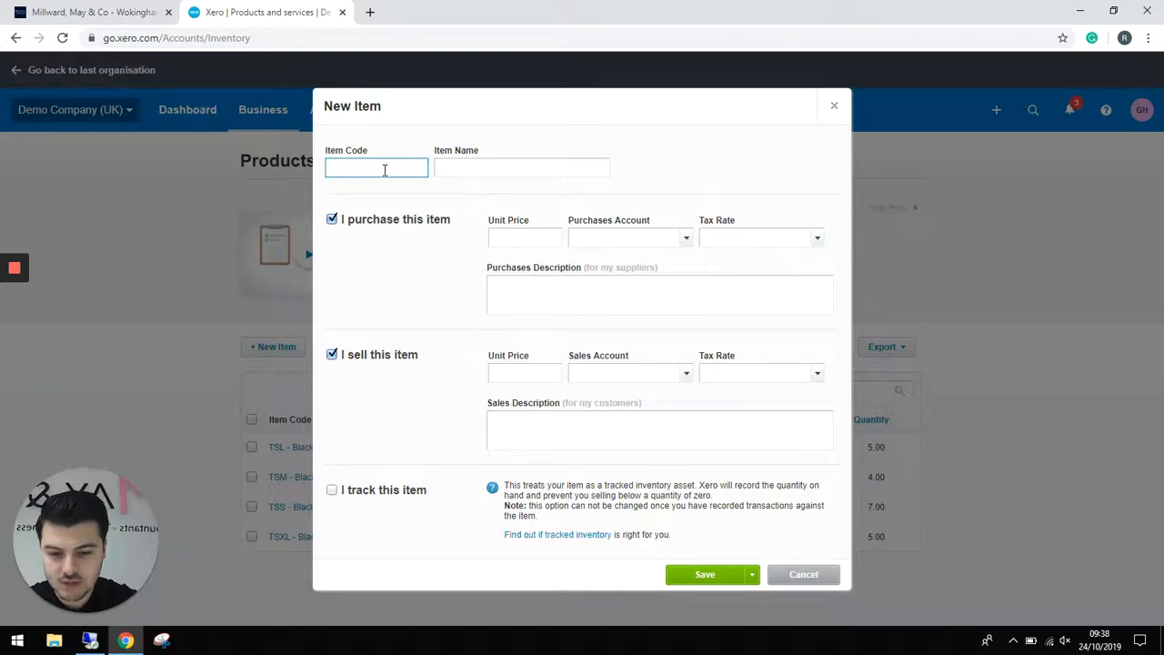
{"action": "type", "text": "TOI"}
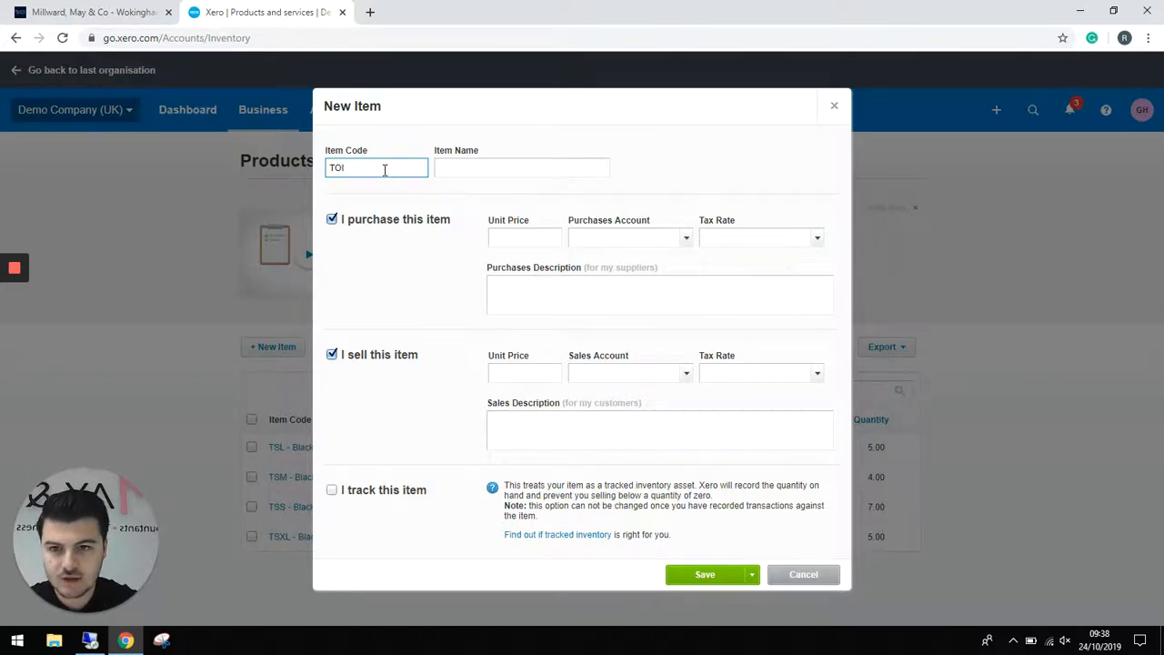
{"action": "type", "text": " - 01"}
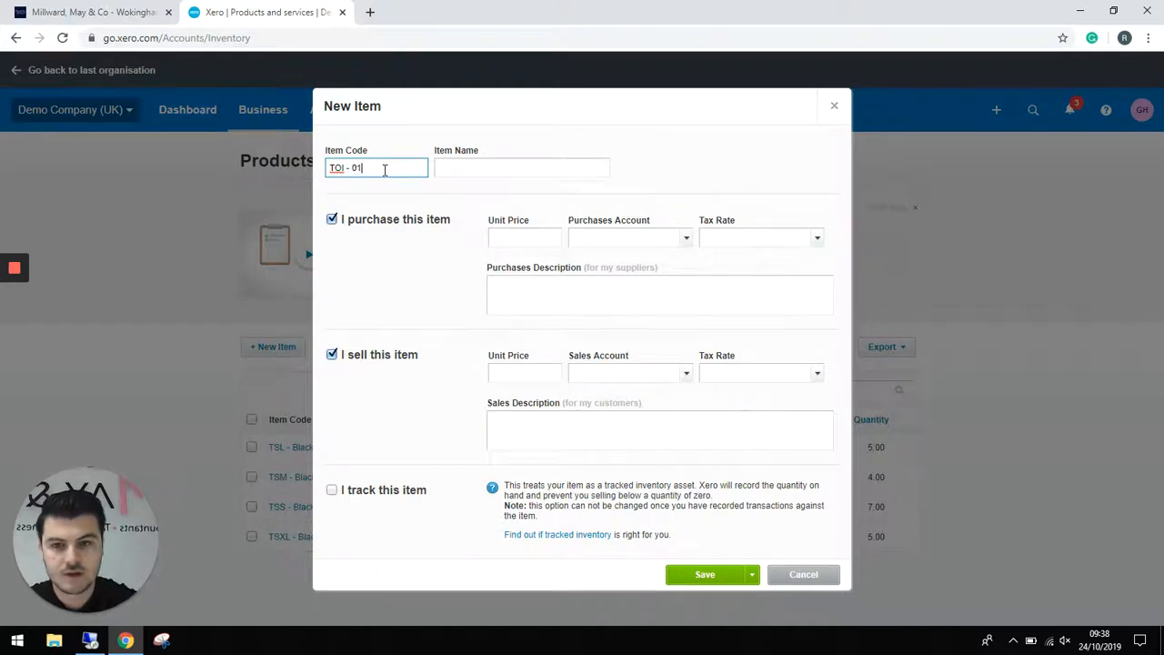
{"action": "key", "text": "Tab"}
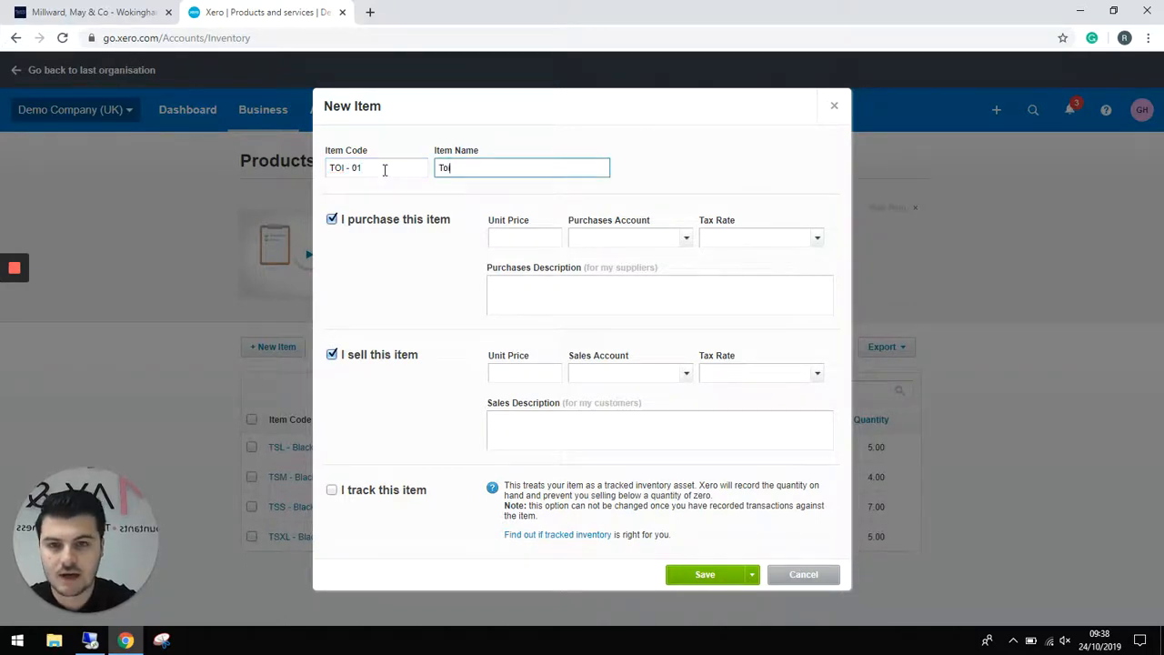
{"action": "type", "text": "Toilet Roll"}
{"action": "key", "text": "Tab"}
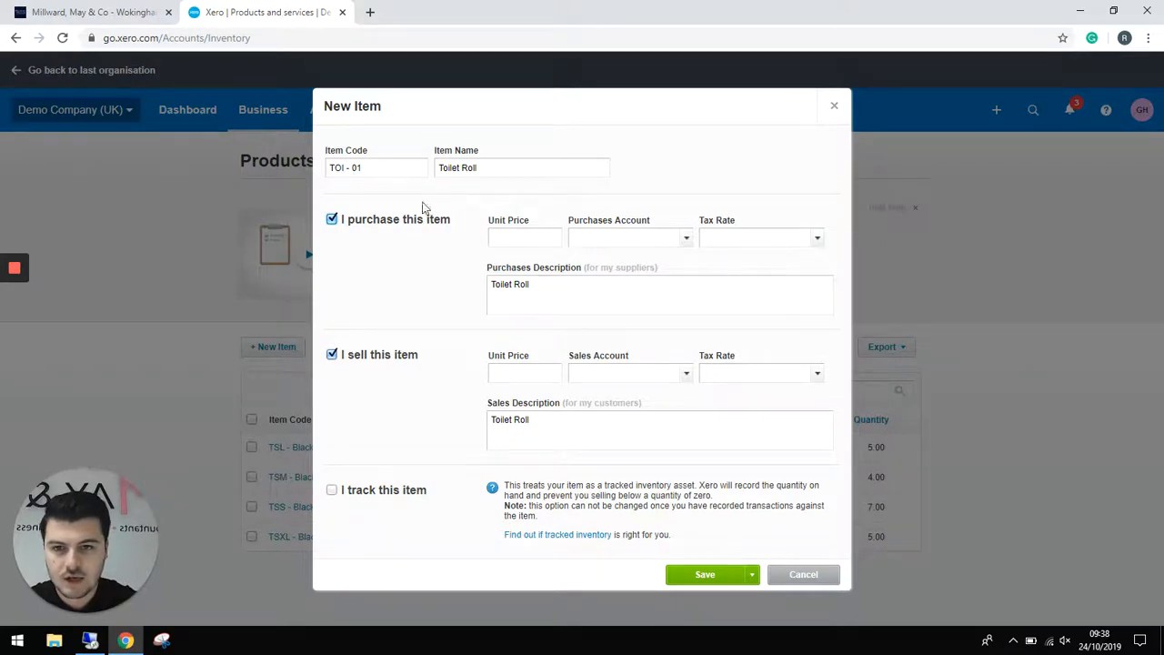
- Set its purchase price to 0.50 with account 300 - Purchases at 20% VAT on Expenses
{"action": "left_click", "coordinate": [524, 235]}
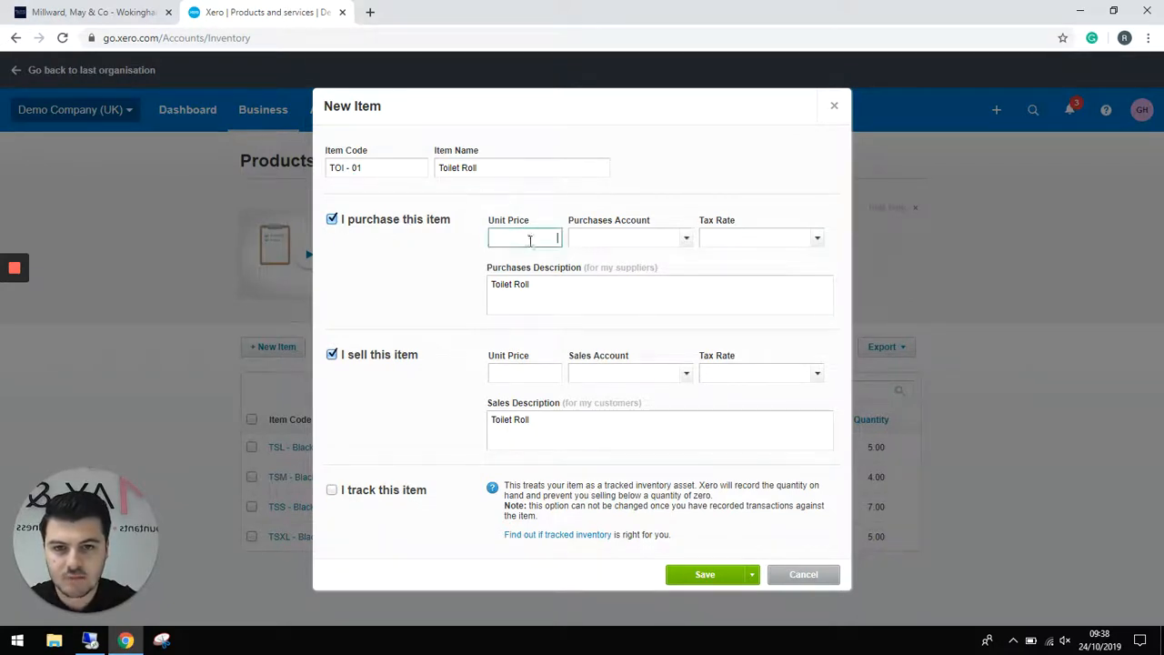
{"action": "type", "text": "0"}
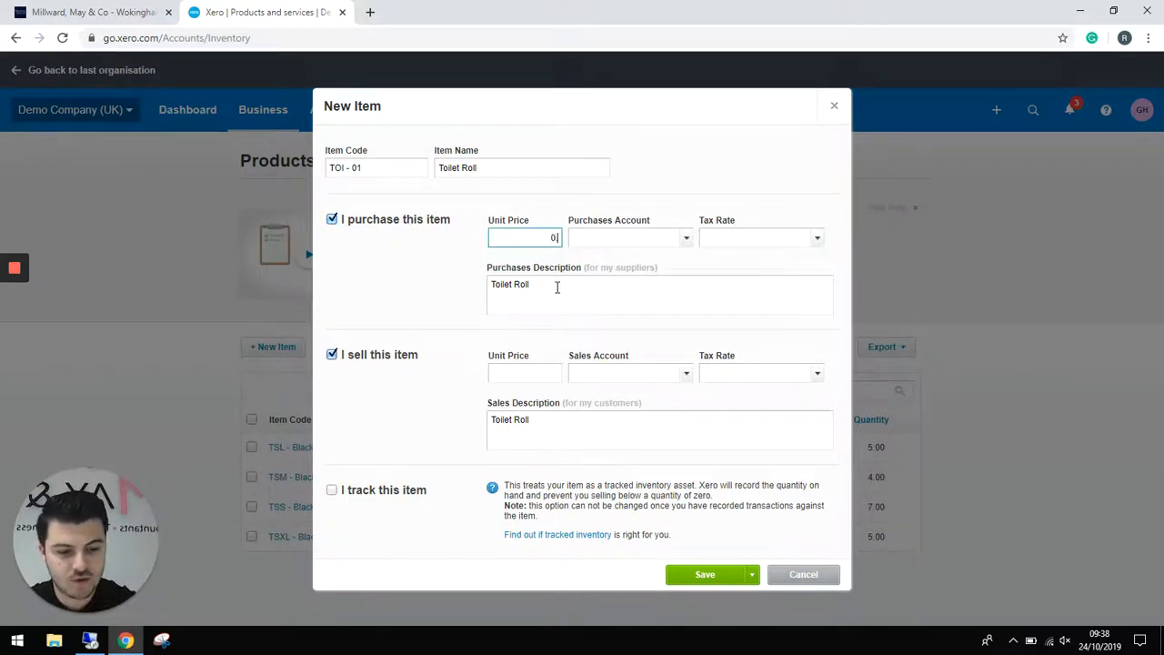
{"action": "type", "text": ".50"}
{"action": "key", "text": "Tab"}
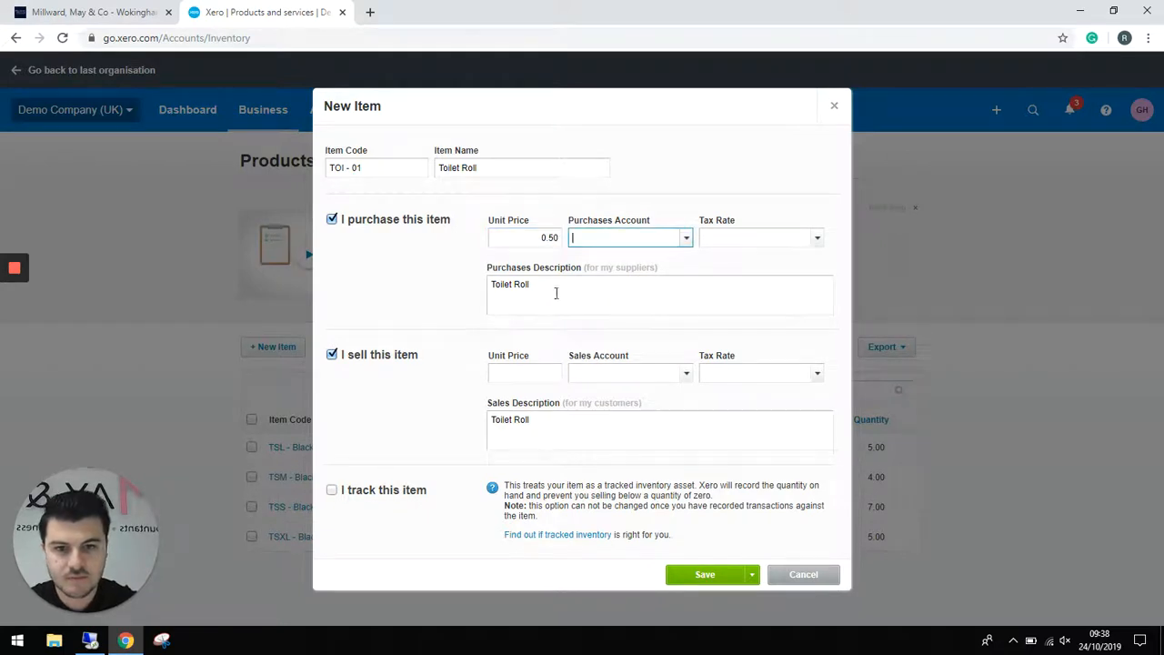
{"action": "left_click", "coordinate": [687, 239]}
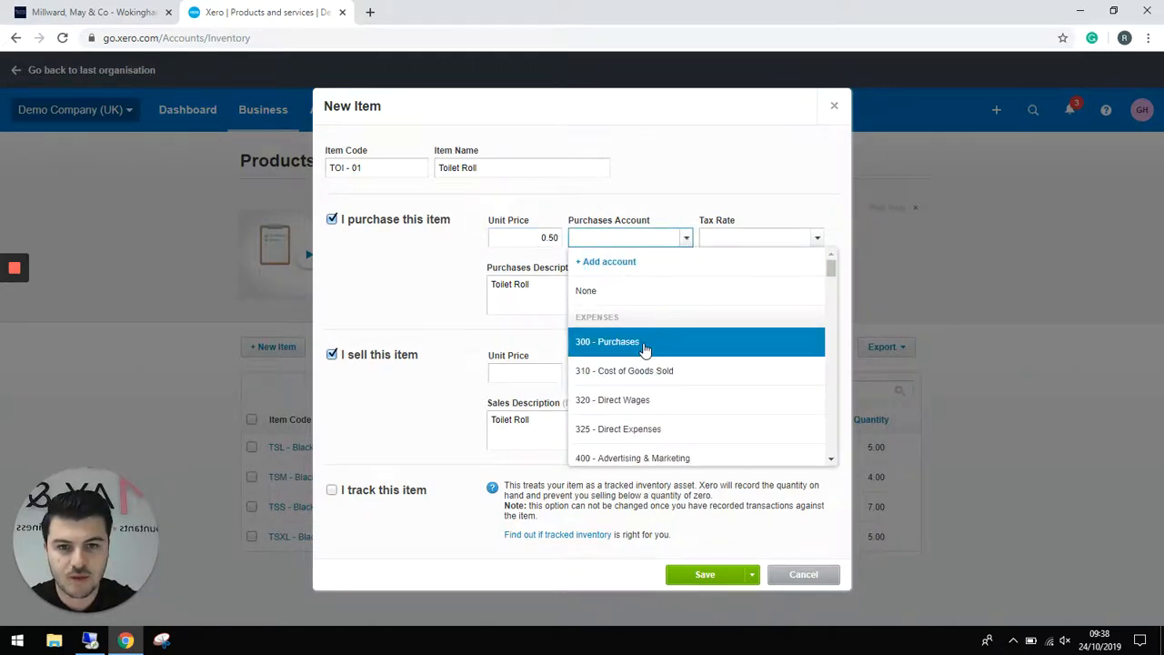
{"action": "left_click", "coordinate": [644, 345]}
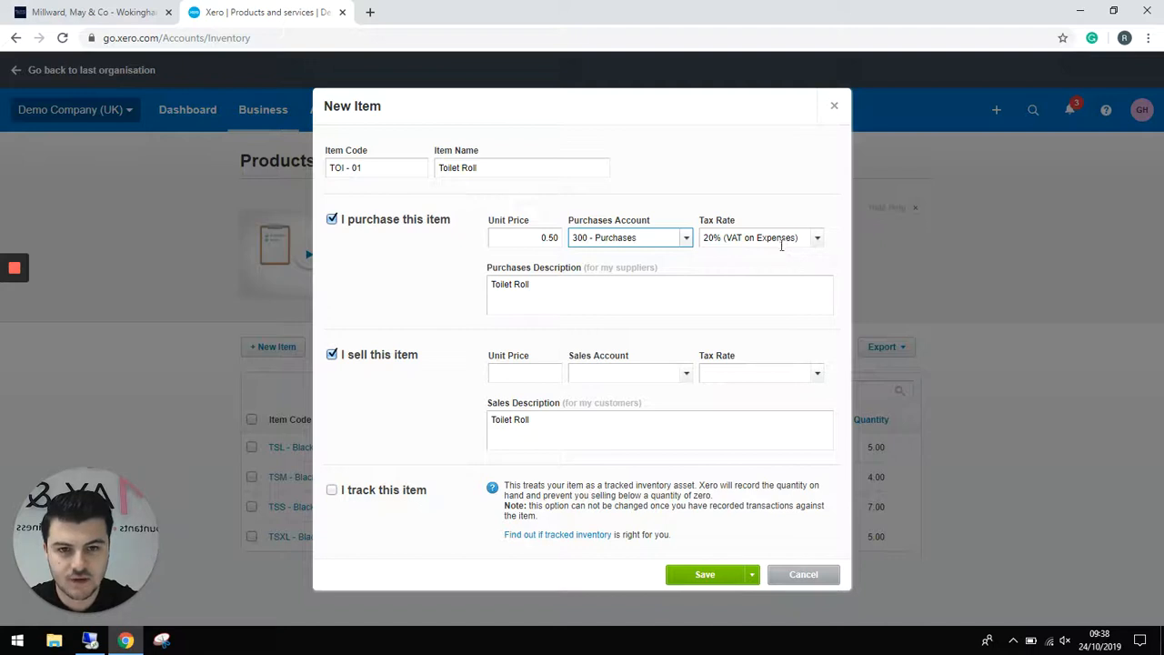
{"action": "left_click", "coordinate": [493, 285]}
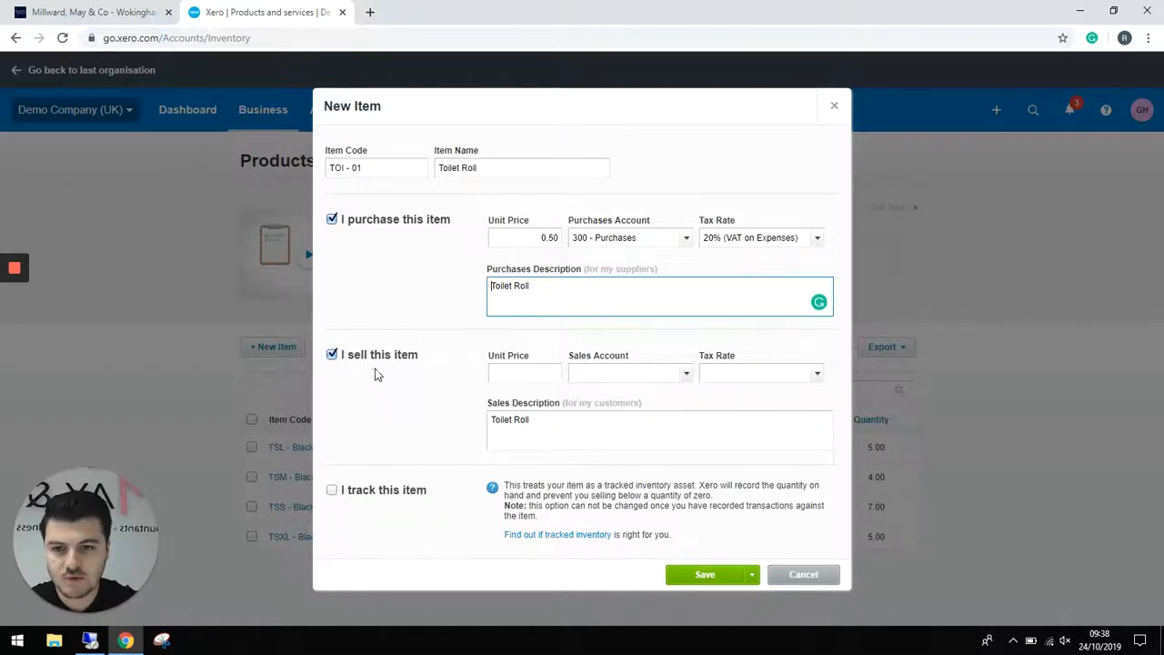
- Give Toilet Roll a selling price of 1.00 posting to 200 - Sales, with description Toilet Roll
{"action": "left_click", "coordinate": [523, 373]}
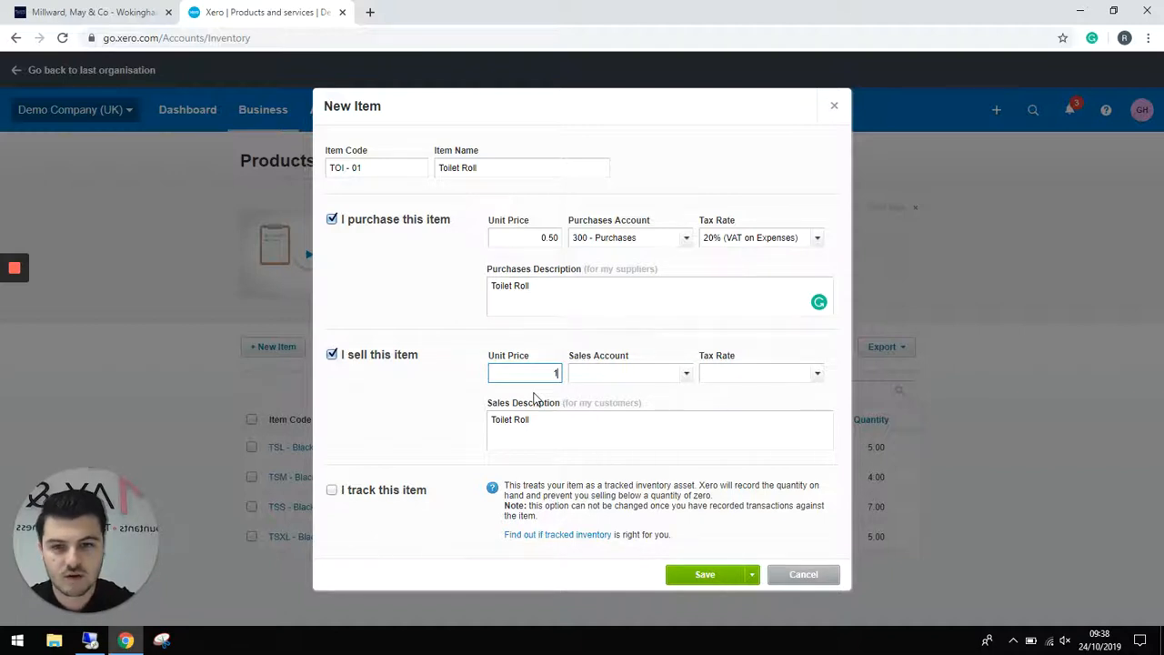
{"action": "key", "text": "Tab"}
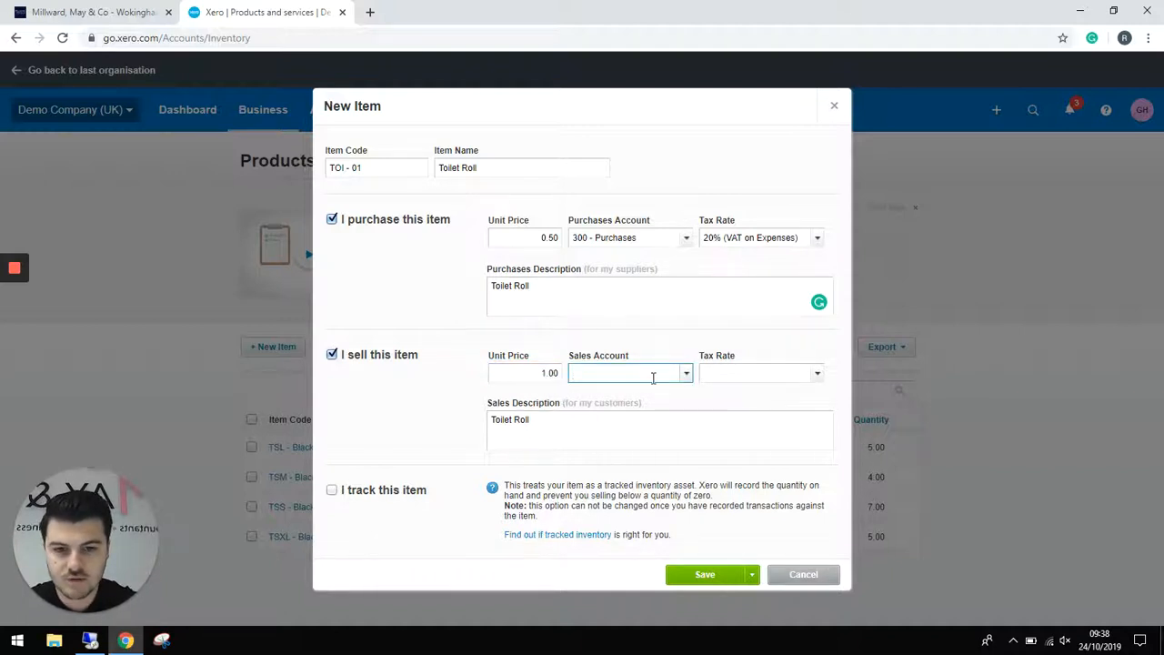
{"action": "left_click", "coordinate": [687, 375]}
{"action": "left_click", "coordinate": [642, 478]}
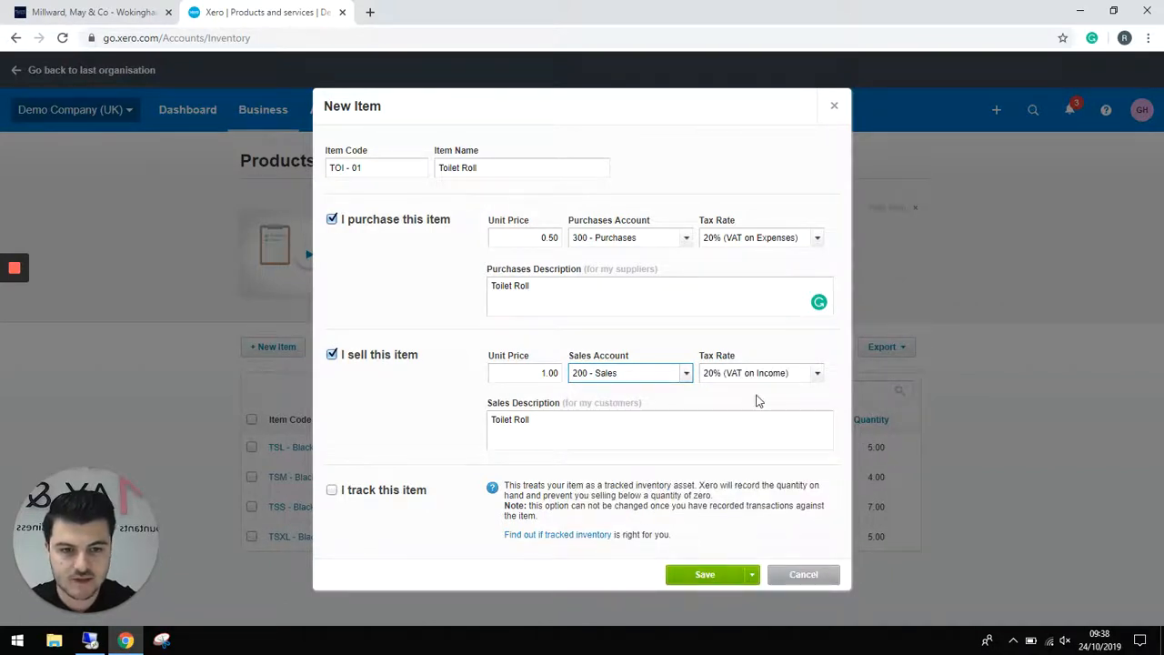
{"action": "left_click", "coordinate": [567, 430]}
{"action": "left_click", "coordinate": [585, 432]}
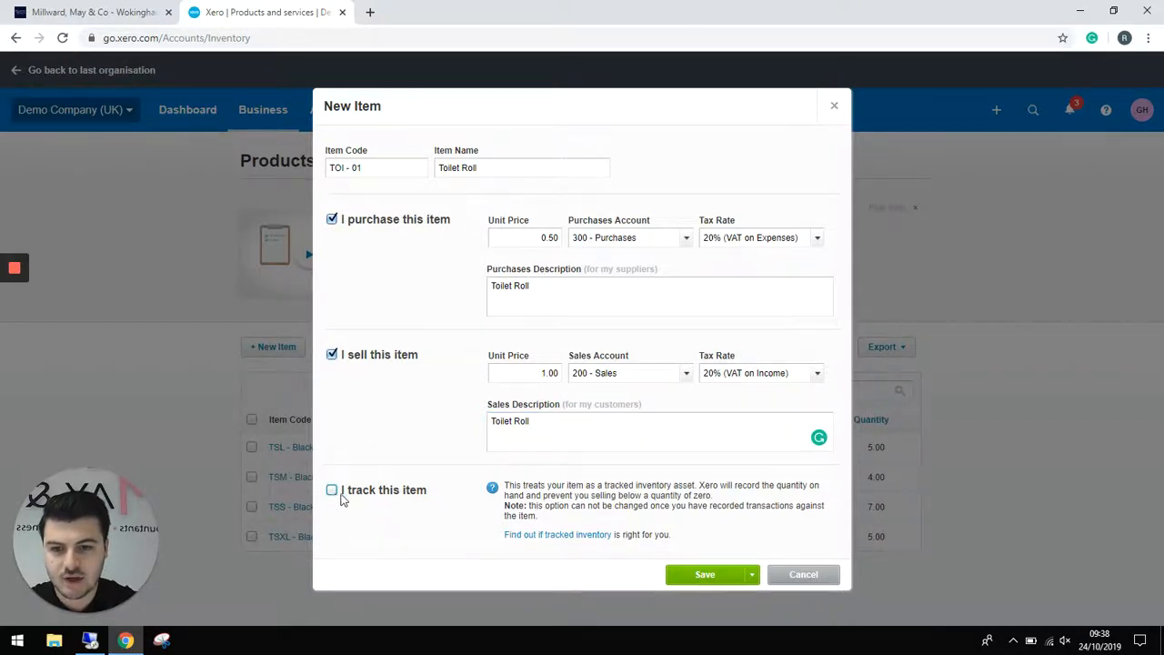
- Track Toilet Roll as inventory under 630 - Inventory with 310 - Cost of Goods Sold, and save
{"action": "left_click", "coordinate": [333, 491]}
{"action": "scroll", "coordinate": [399, 506], "scroll_direction": "down", "scroll_amount": 1}
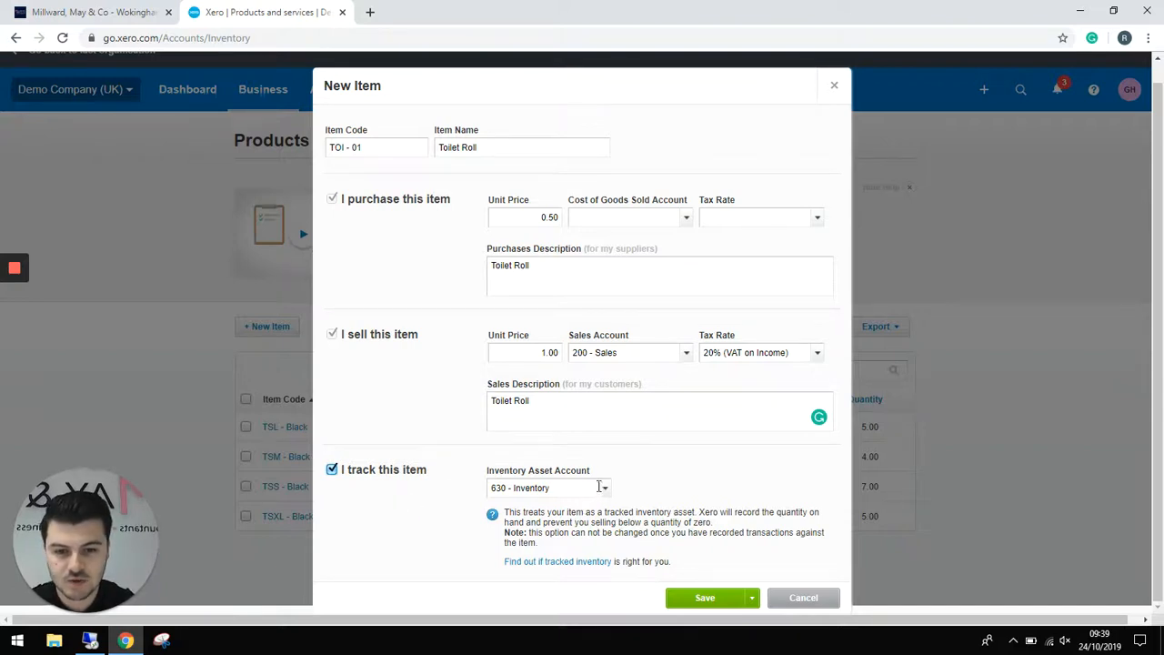
{"action": "left_click", "coordinate": [606, 492]}
{"action": "left_click", "coordinate": [543, 546]}
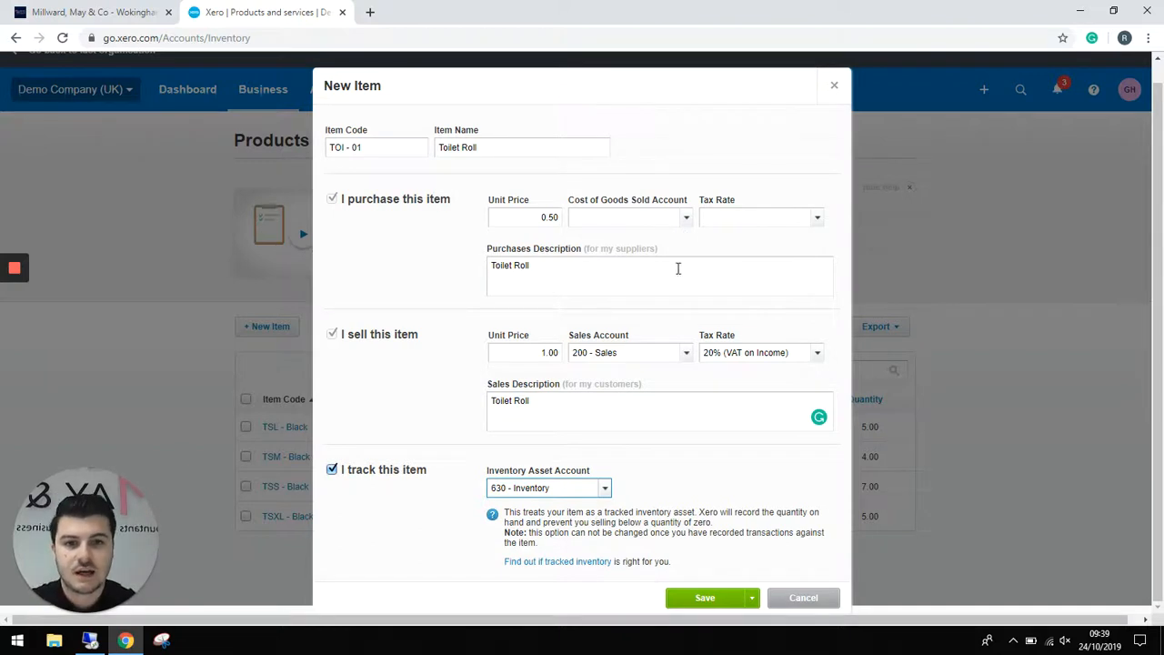
{"action": "left_click", "coordinate": [687, 218]}
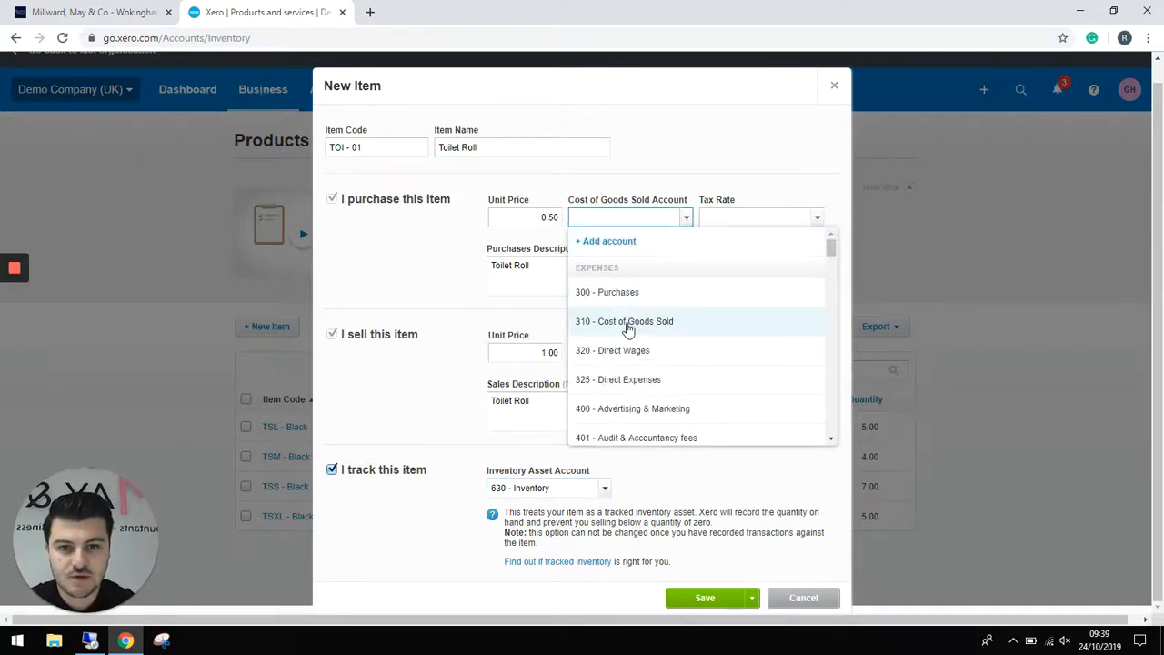
{"action": "left_click", "coordinate": [629, 326]}
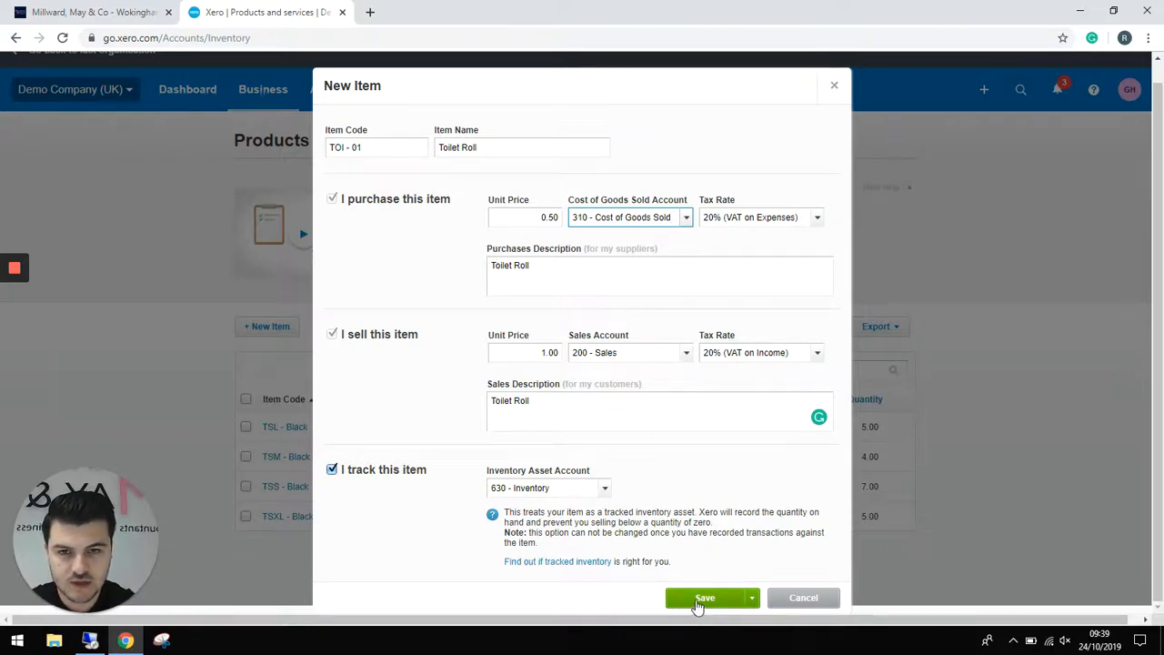
{"action": "left_click", "coordinate": [696, 600]}
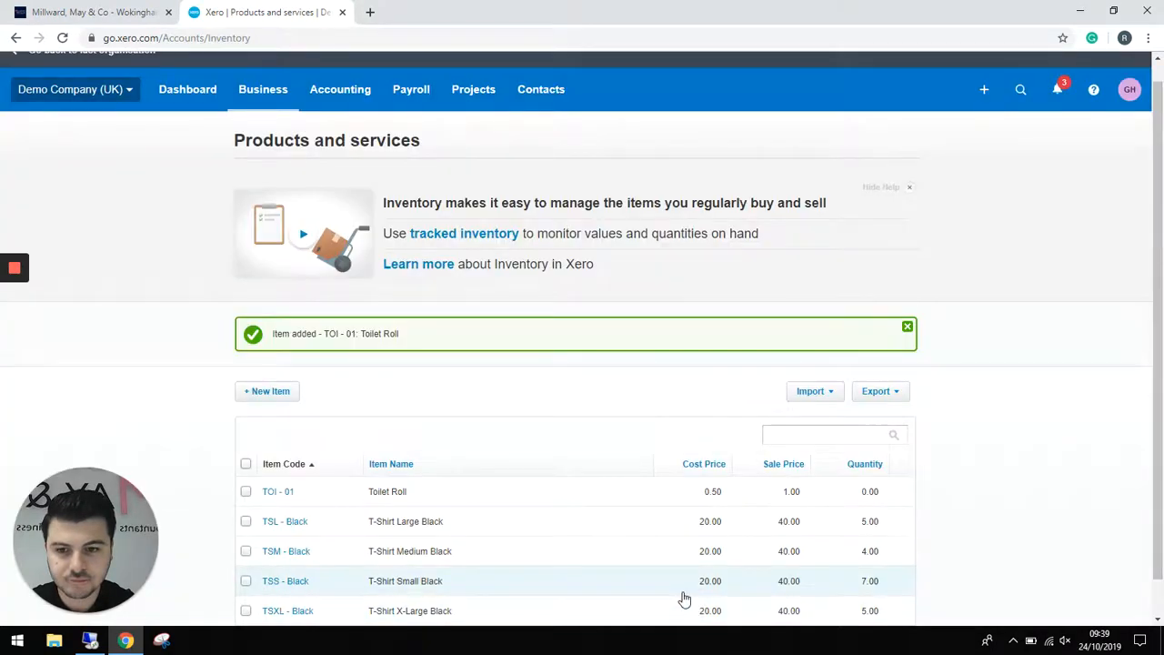
- Start another new item with code CLN - 01 named Cleaning Spray
{"action": "scroll", "coordinate": [543, 392], "scroll_direction": "down", "scroll_amount": 1}
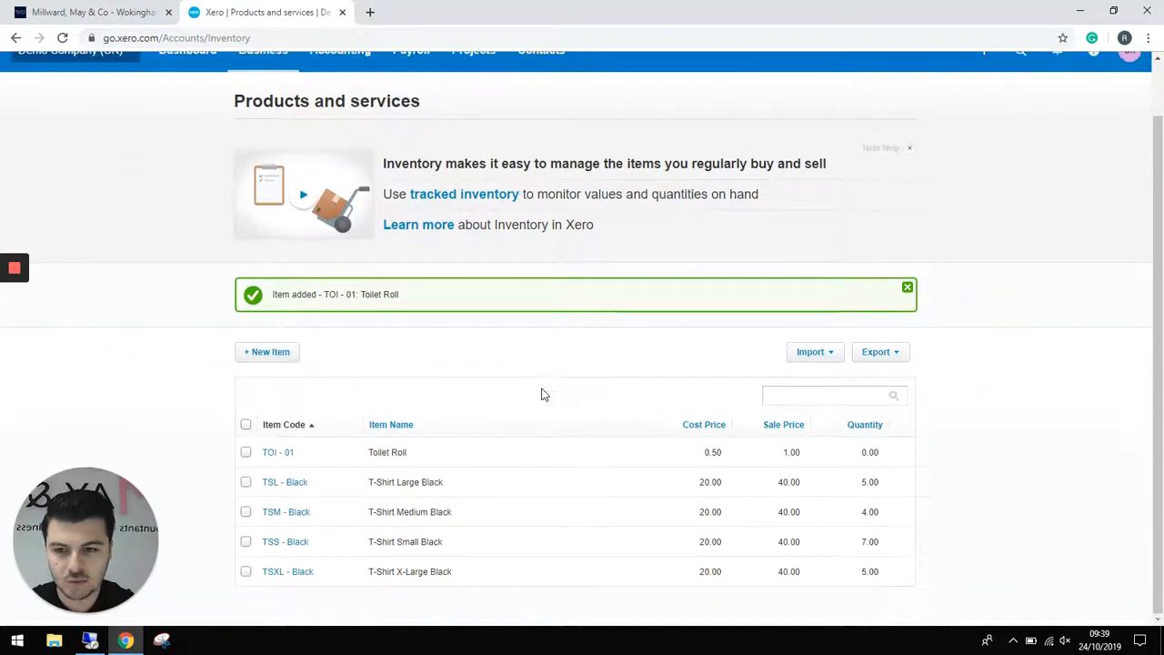
{"action": "left_click", "coordinate": [274, 353]}
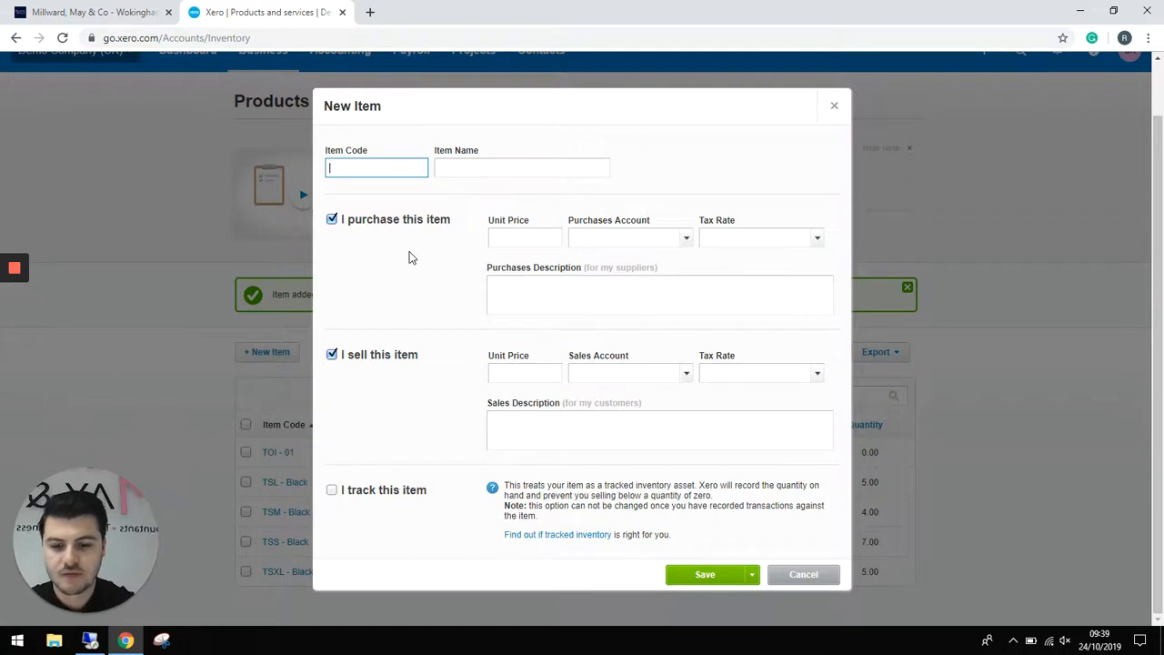
{"action": "type", "text": "CLN - 01"}
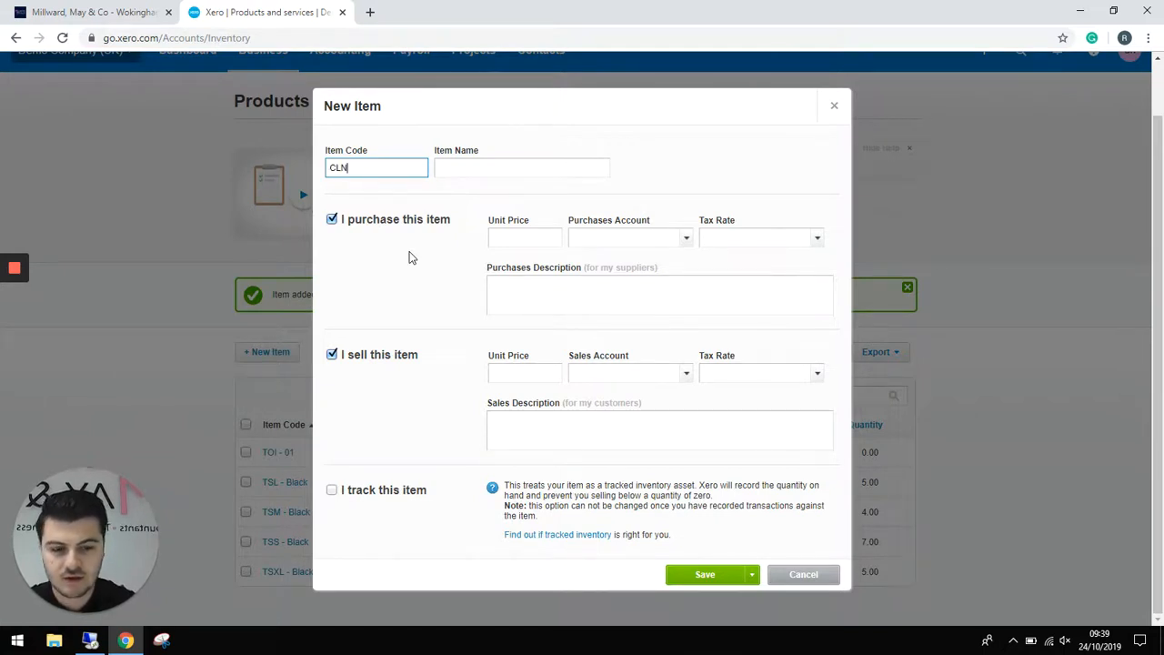
{"action": "key", "text": "Tab"}
{"action": "type", "text": "Clean"}
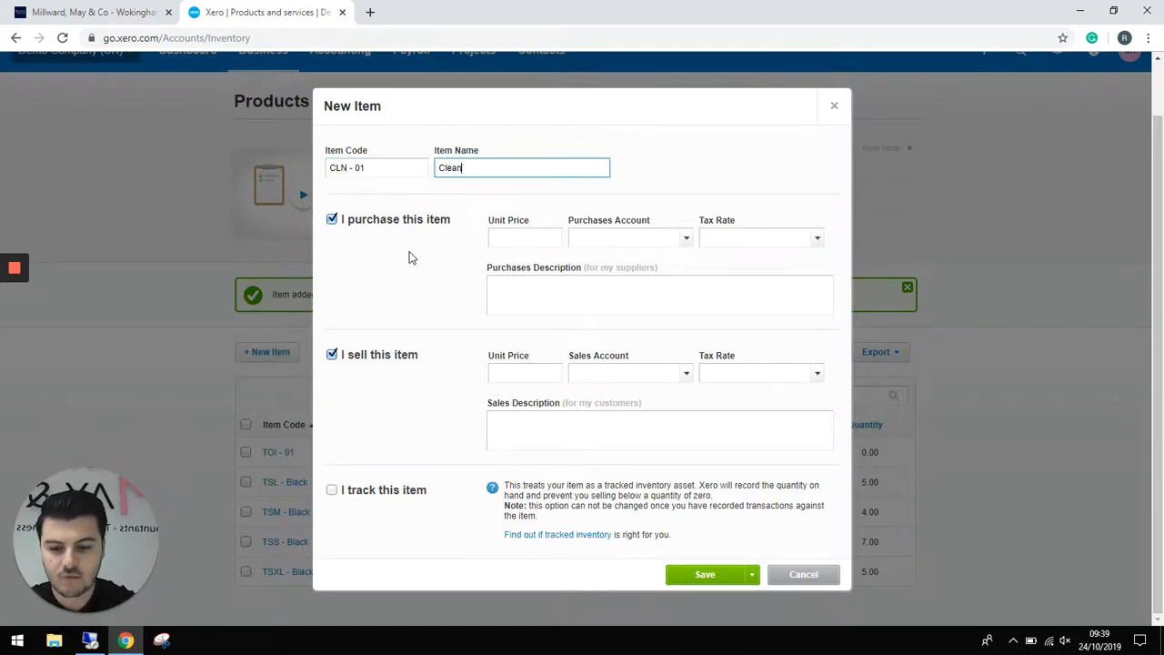
{"action": "type", "text": "ing Spray"}
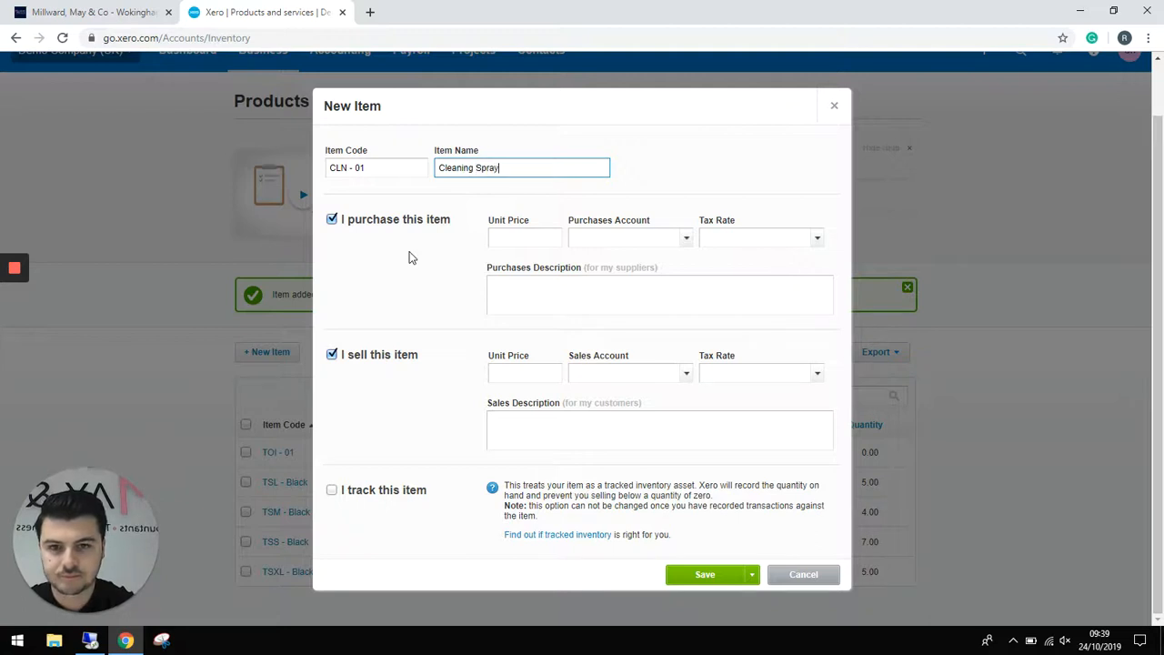
{"action": "key", "text": "Tab"}
- Set Cleaning Spray to cost 1.00 into 300 - Purchases and sell at 2.00 into 200 - Sales
{"action": "left_click", "coordinate": [523, 242]}
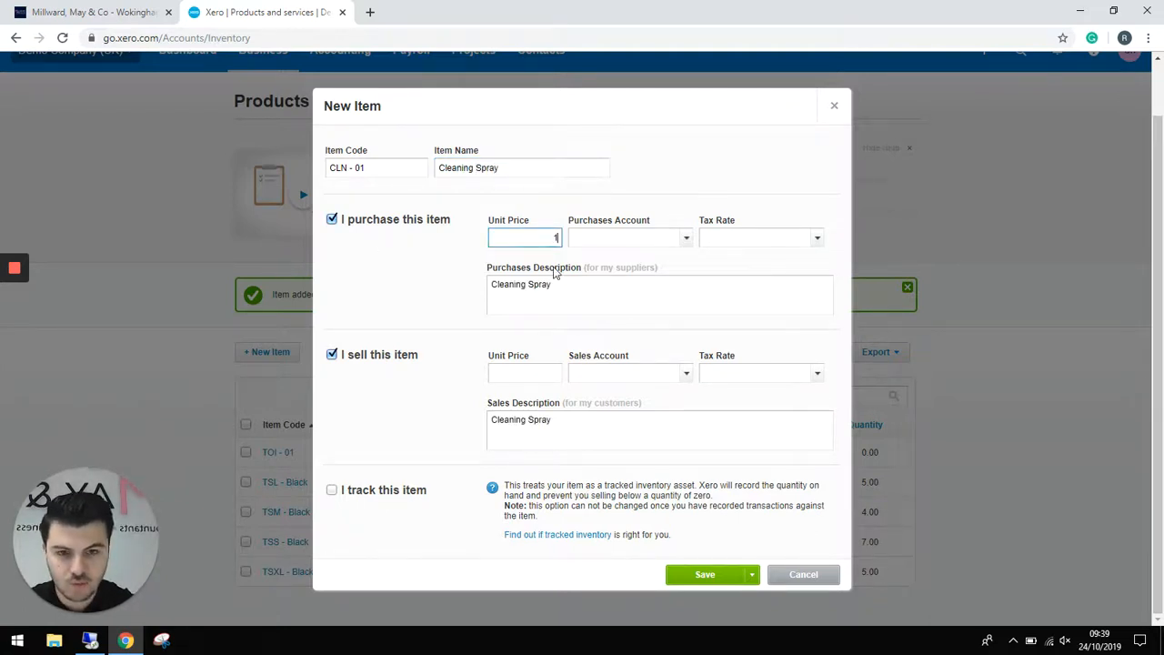
{"action": "key", "text": "Tab"}
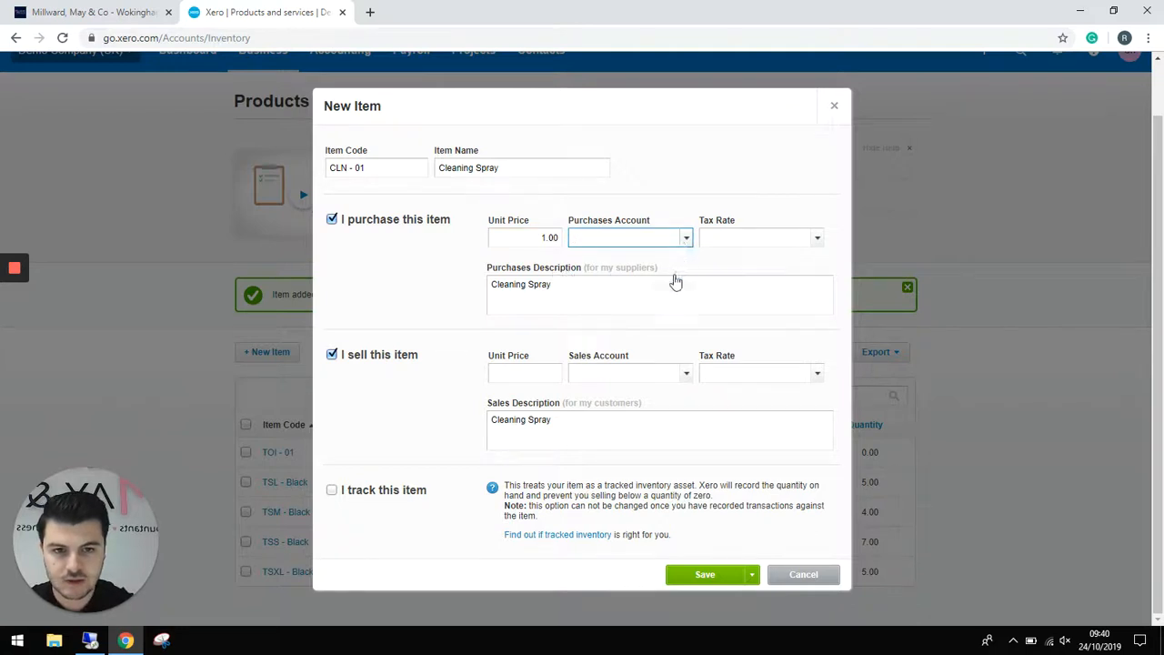
{"action": "left_click", "coordinate": [645, 339]}
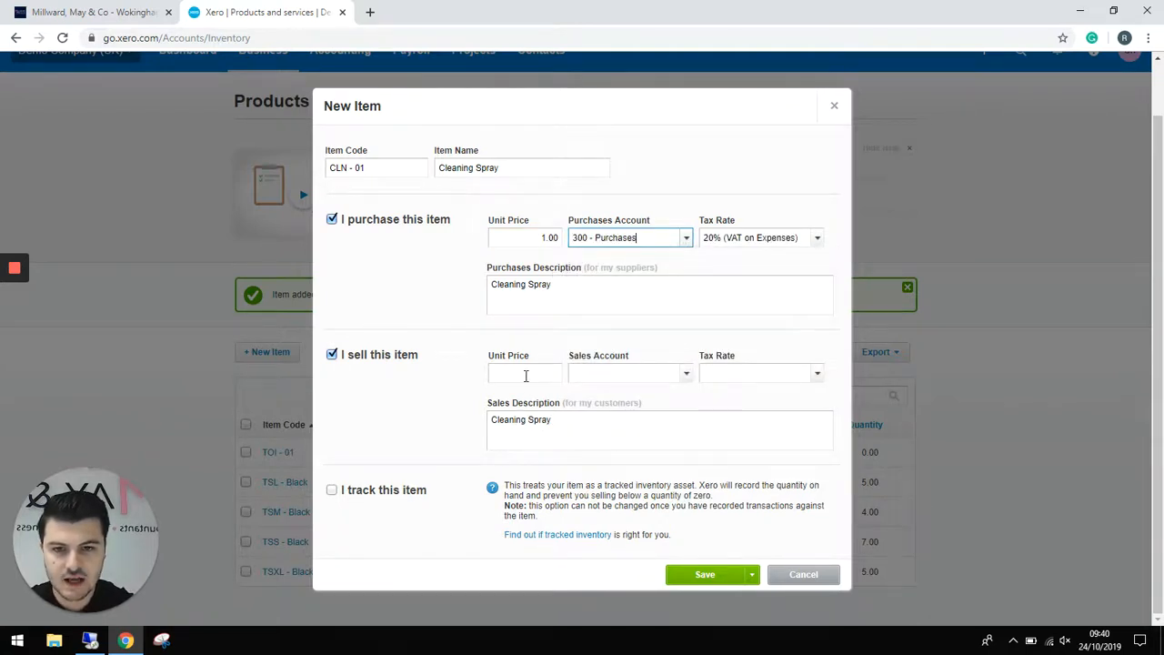
{"action": "left_click", "coordinate": [526, 374]}
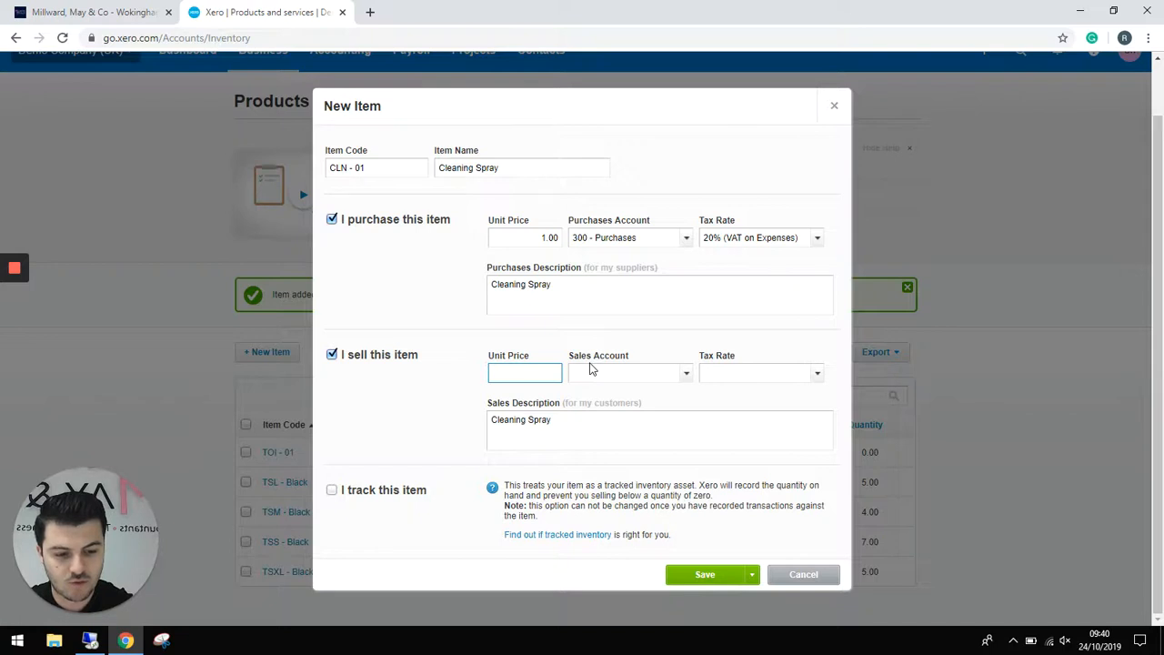
{"action": "key", "text": "Tab"}
{"action": "left_click", "coordinate": [687, 373]}
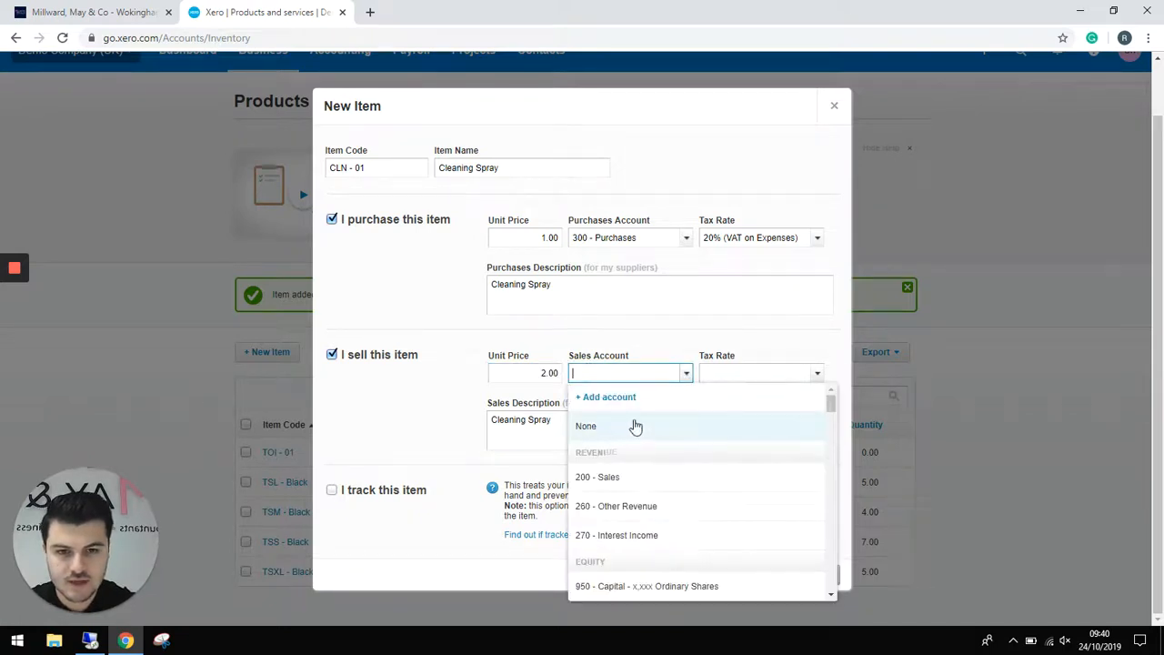
{"action": "left_click", "coordinate": [624, 479]}
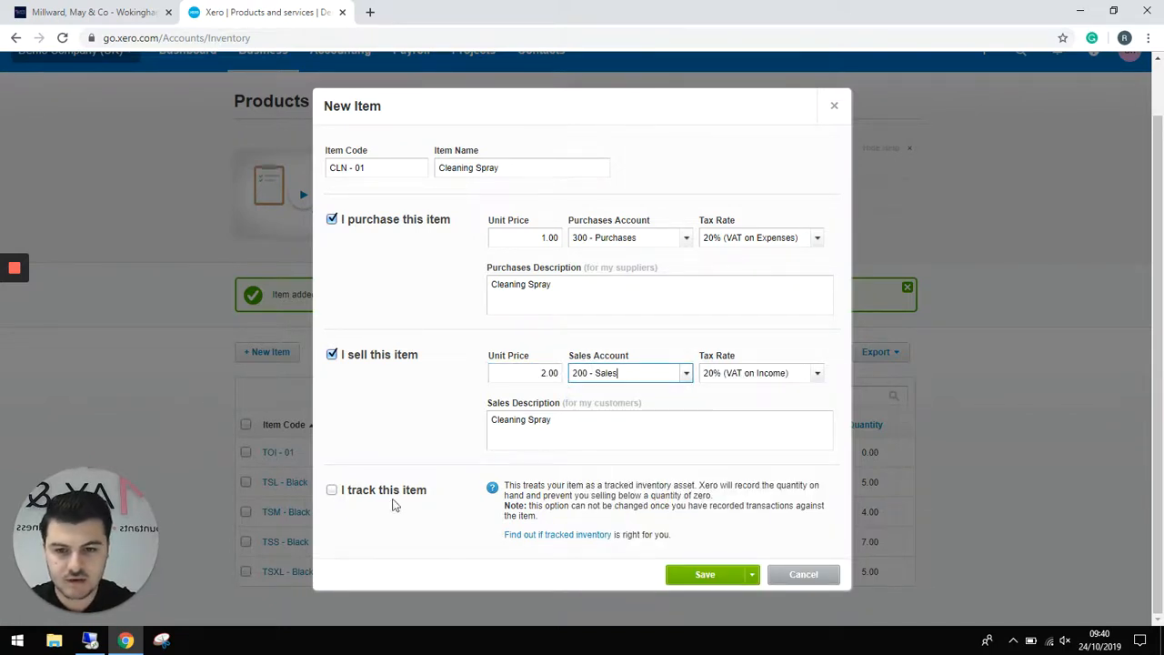
- Track Cleaning Spray as inventory with 310 - Cost of Goods Sold and save it
{"action": "left_click", "coordinate": [330, 491]}
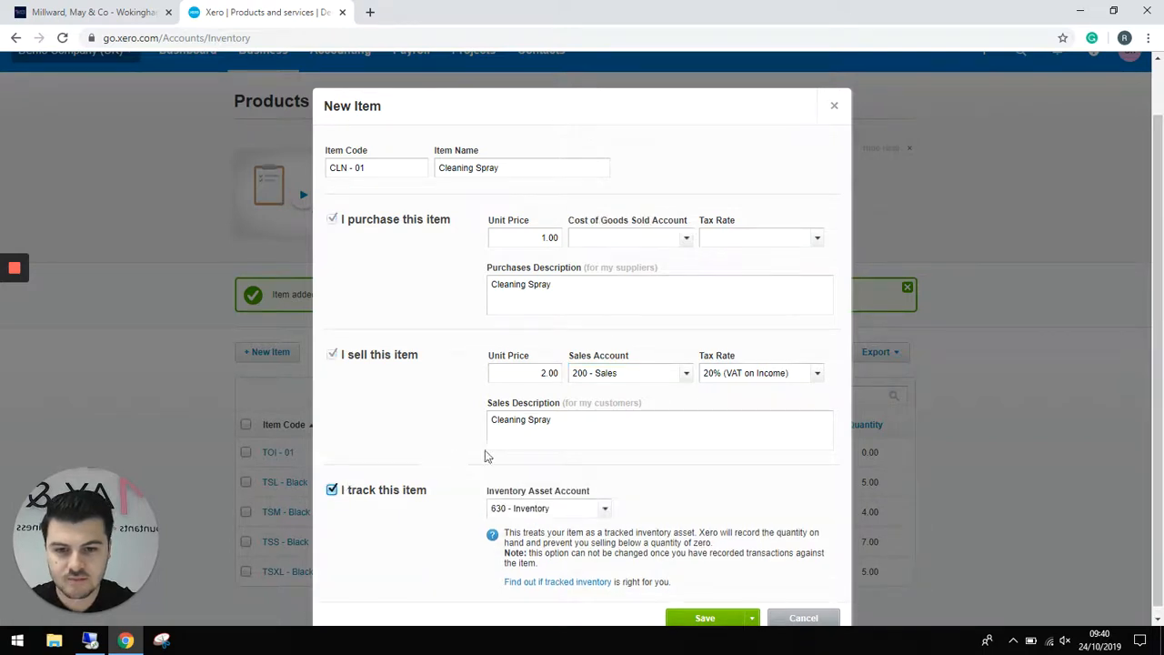
{"action": "left_click", "coordinate": [686, 237]}
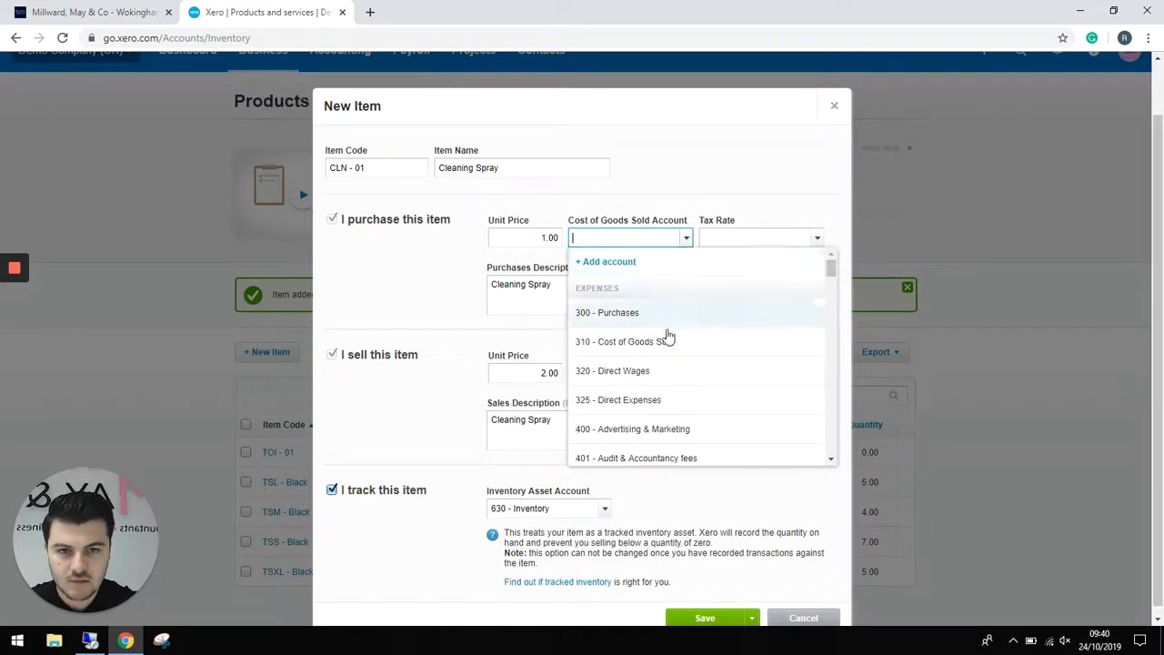
{"action": "left_click", "coordinate": [665, 338]}
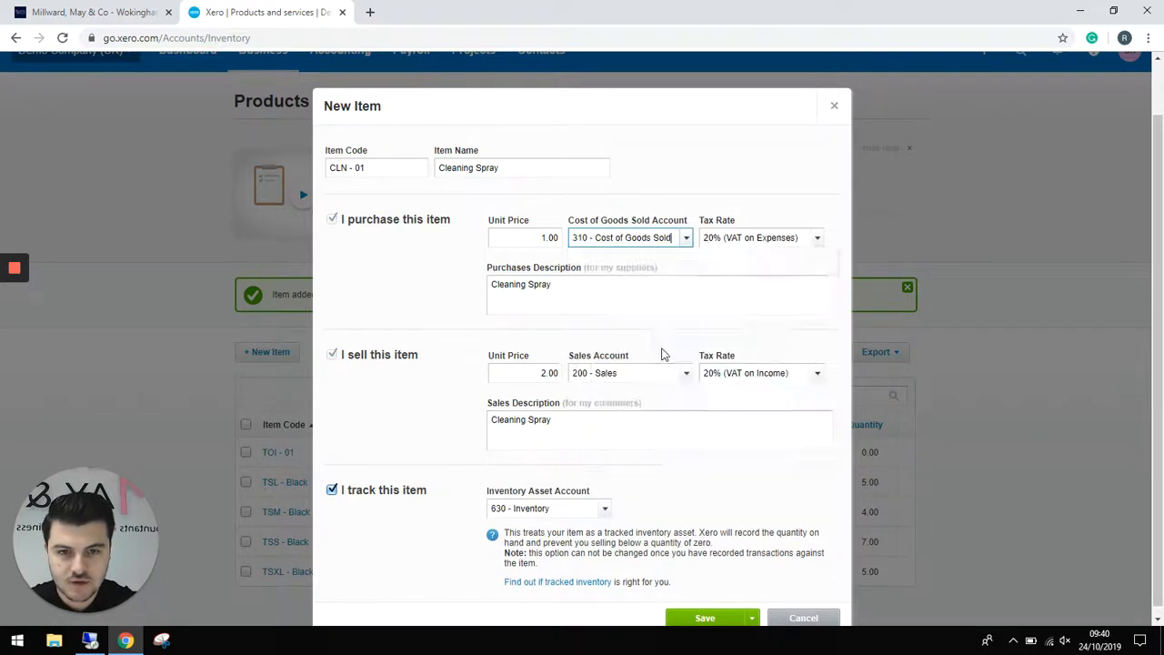
{"action": "left_click", "coordinate": [706, 618]}
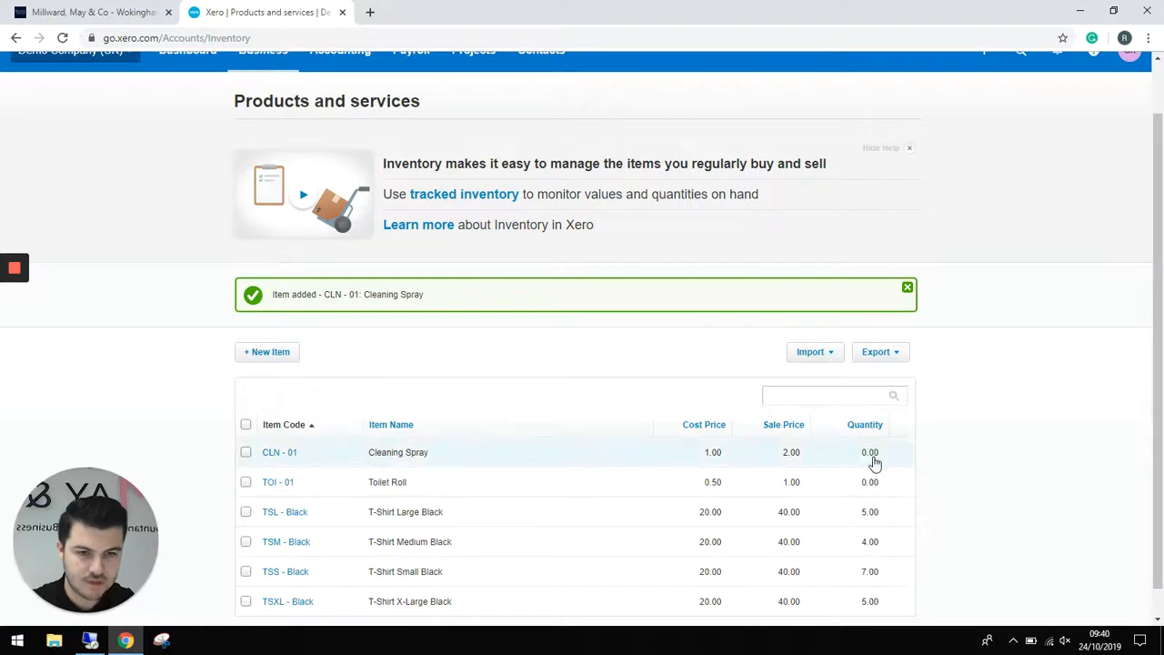
{"action": "scroll", "coordinate": [566, 326], "scroll_direction": "up", "scroll_amount": 1}
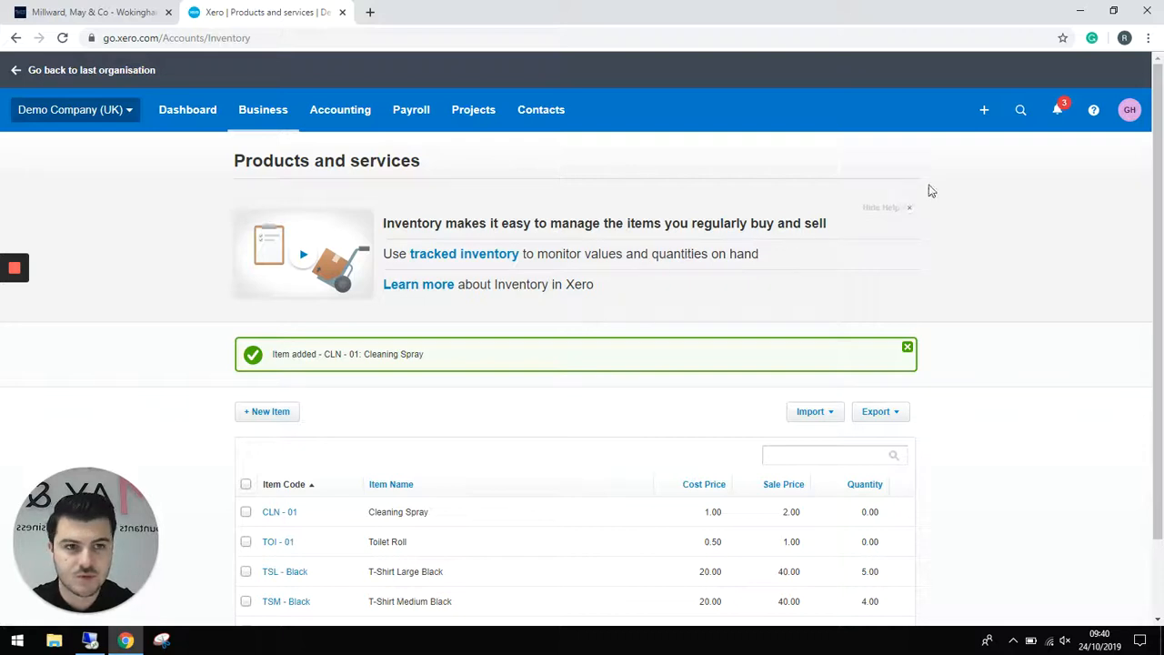
- Create a new bill from new contact Cleaning Services, due 24 Oct 2019
{"action": "left_click", "coordinate": [983, 110]}
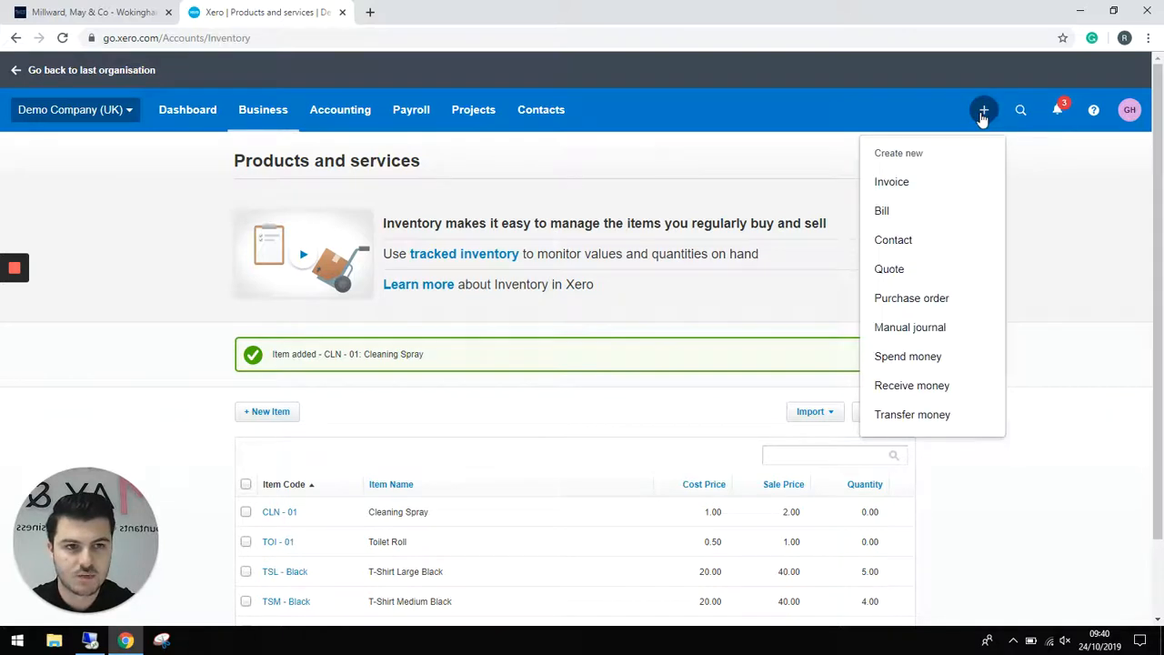
{"action": "left_click", "coordinate": [909, 211]}
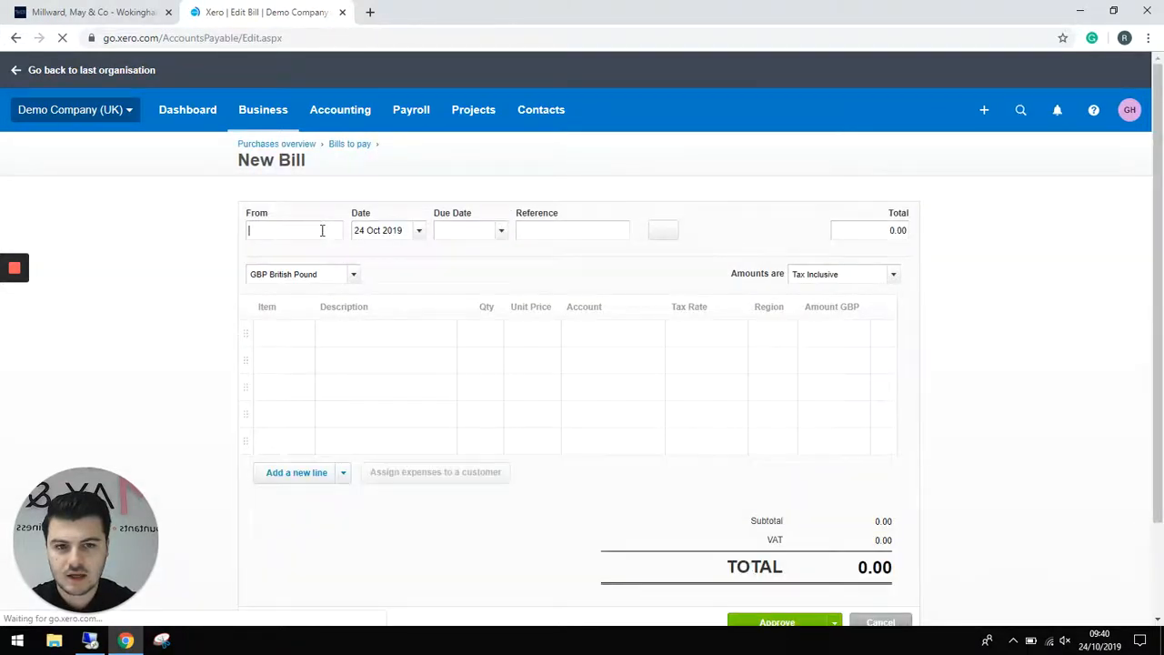
{"action": "type", "text": "Cle"}
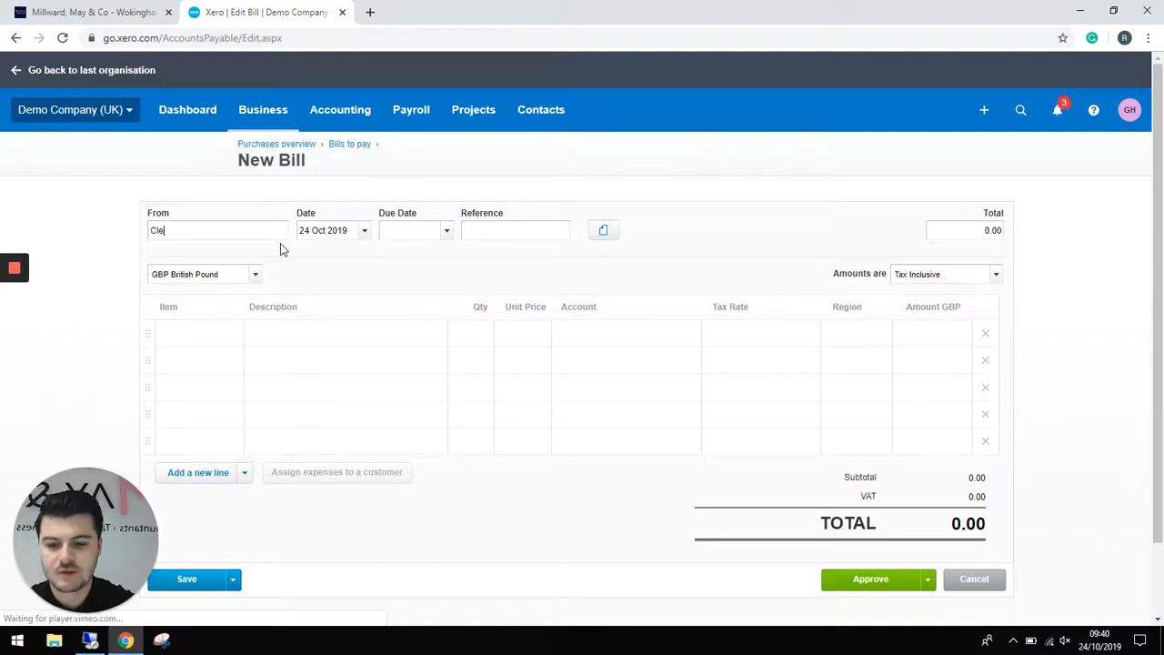
{"action": "type", "text": "aning Serv"}
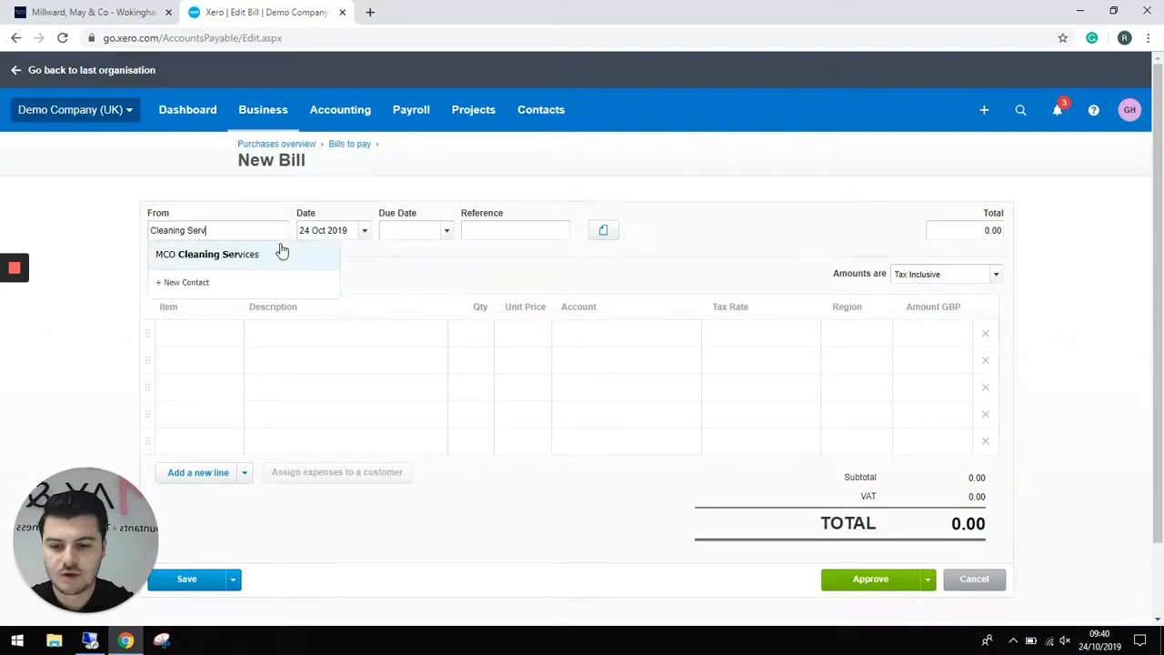
{"action": "type", "text": "ices"}
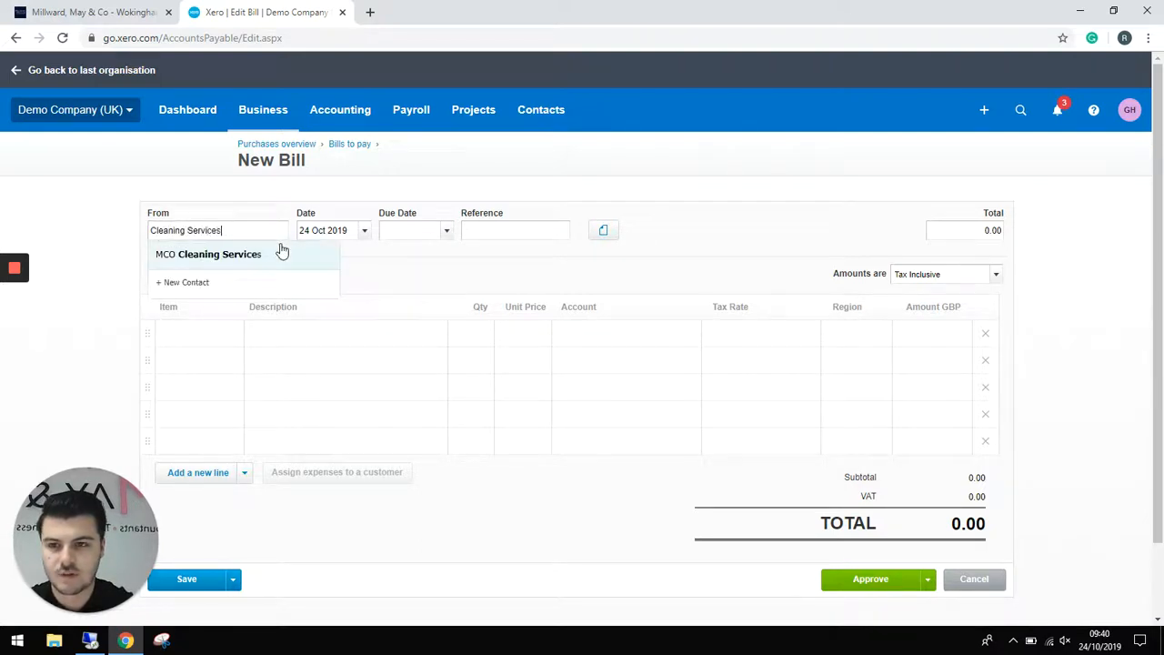
{"action": "left_click", "coordinate": [210, 282]}
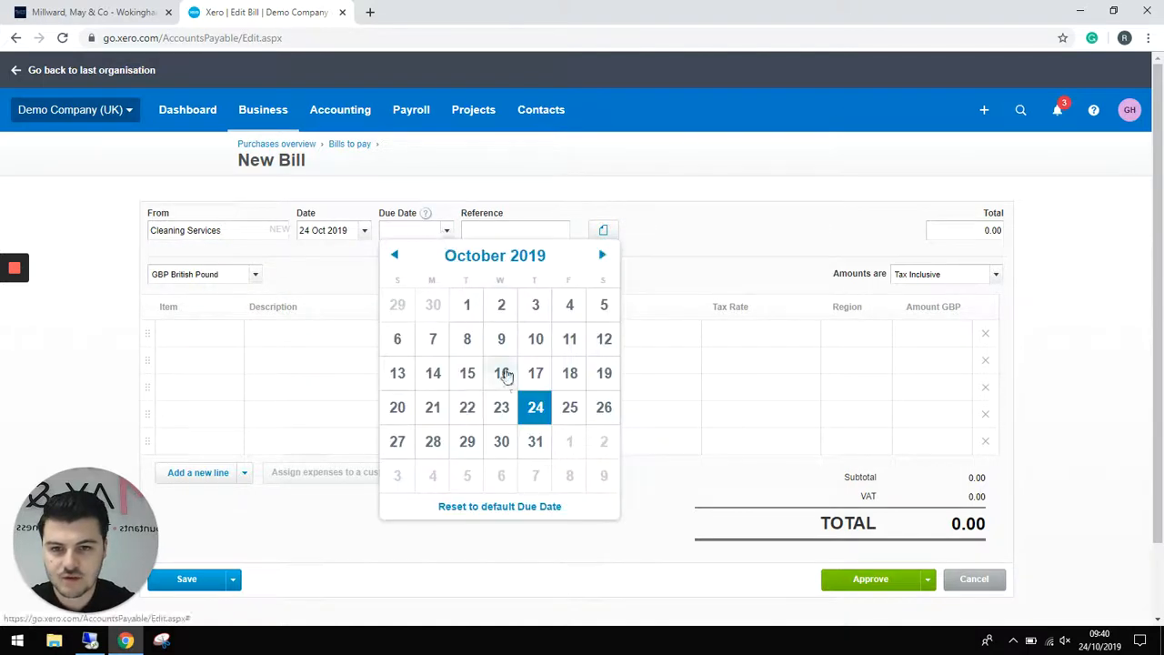
{"action": "left_click", "coordinate": [536, 407]}
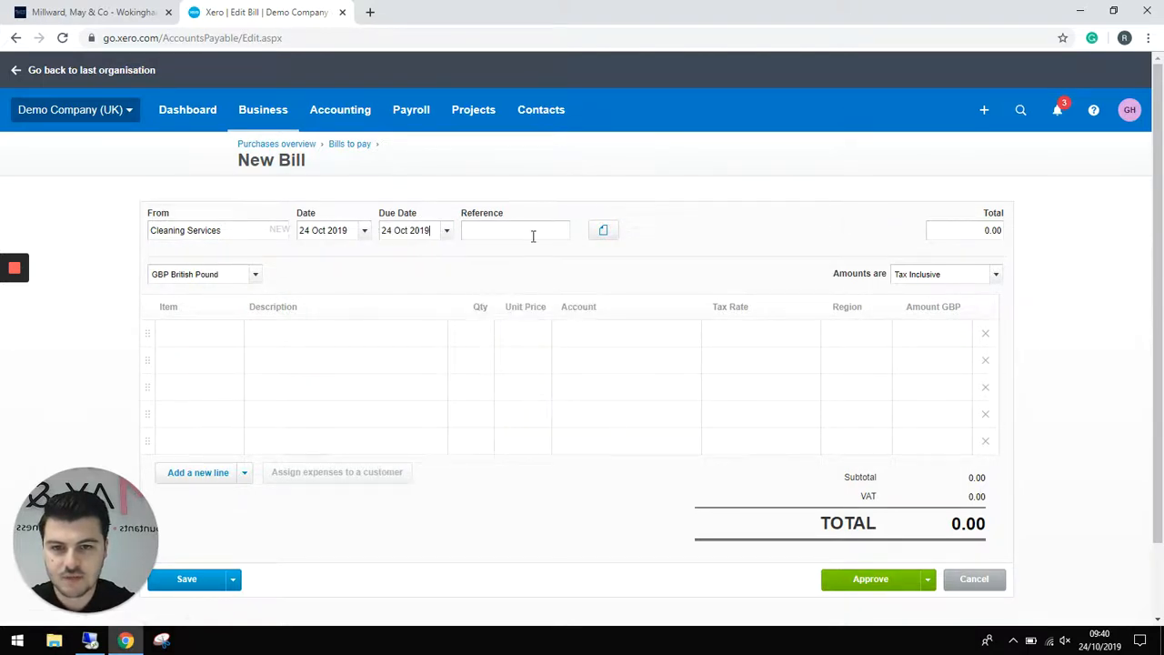
- Add 10 Cleaning Spray at 1.00 on the first bill line
{"action": "left_click", "coordinate": [208, 338]}
{"action": "left_click", "coordinate": [233, 337]}
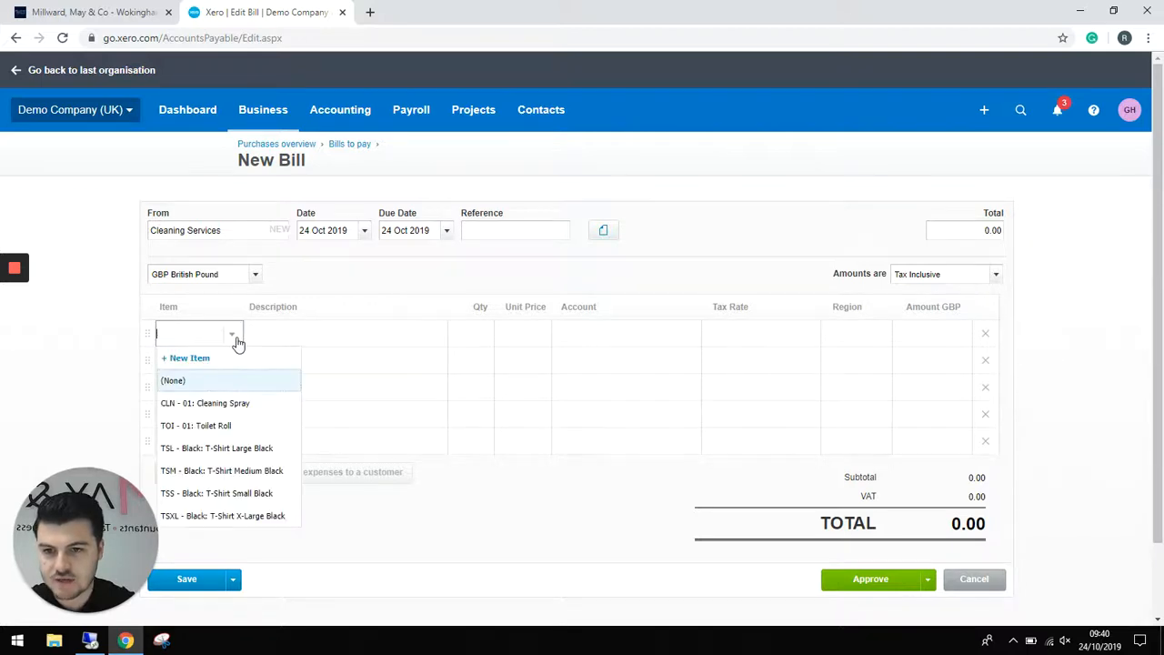
{"action": "left_click", "coordinate": [249, 407]}
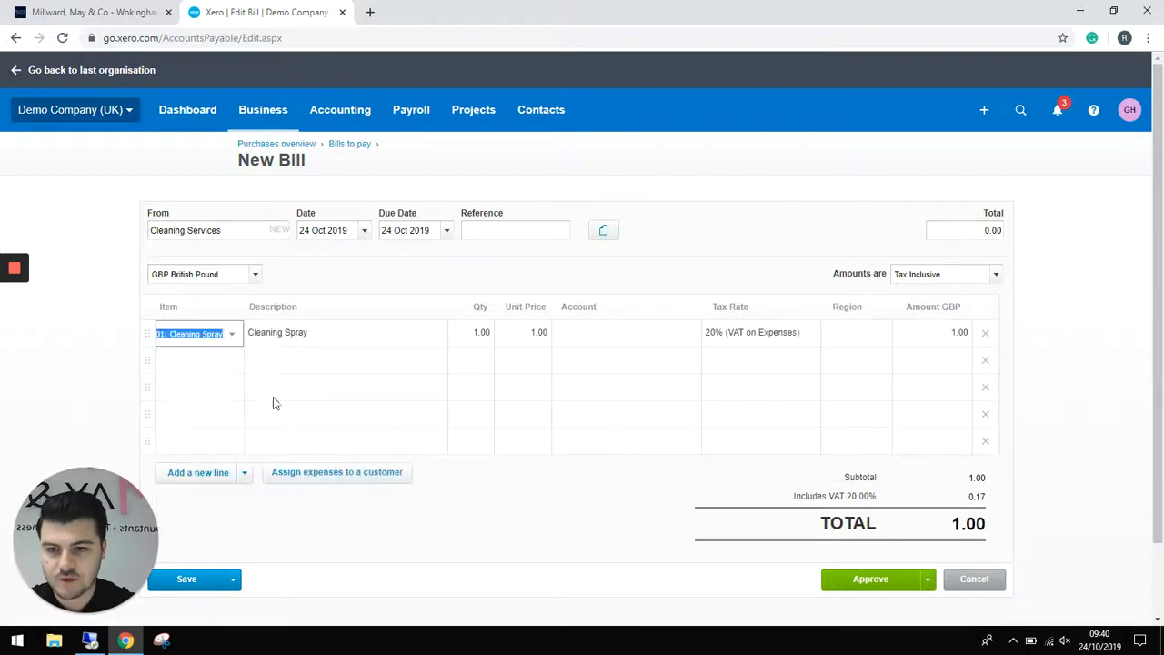
{"action": "left_click", "coordinate": [475, 335]}
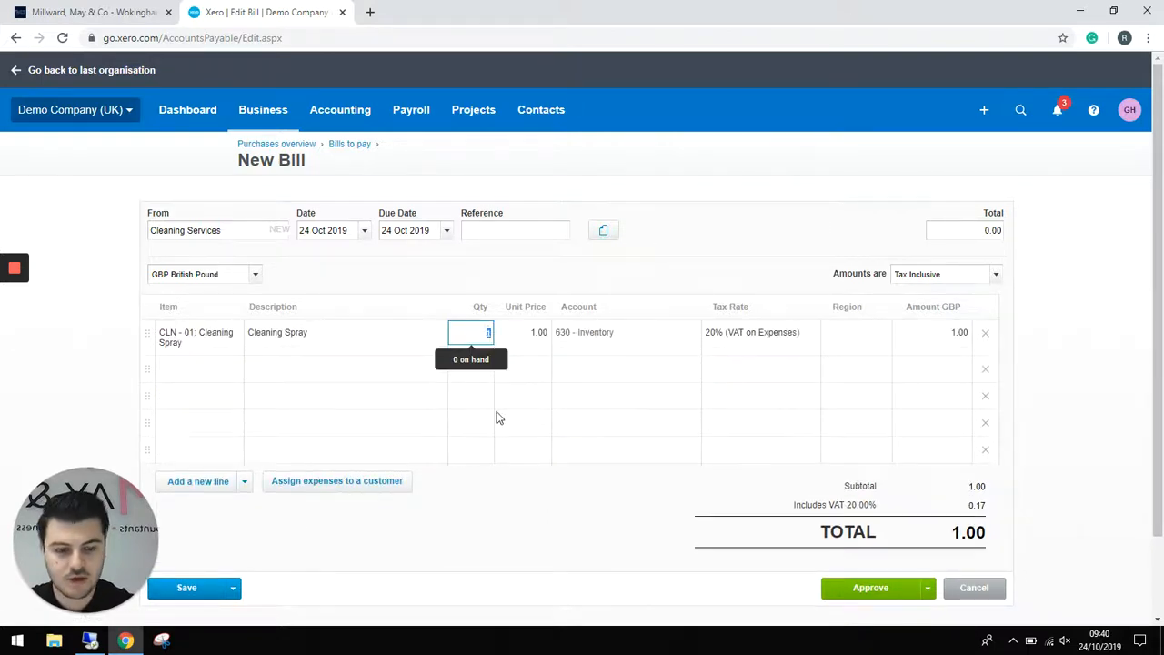
{"action": "type", "text": "0"}
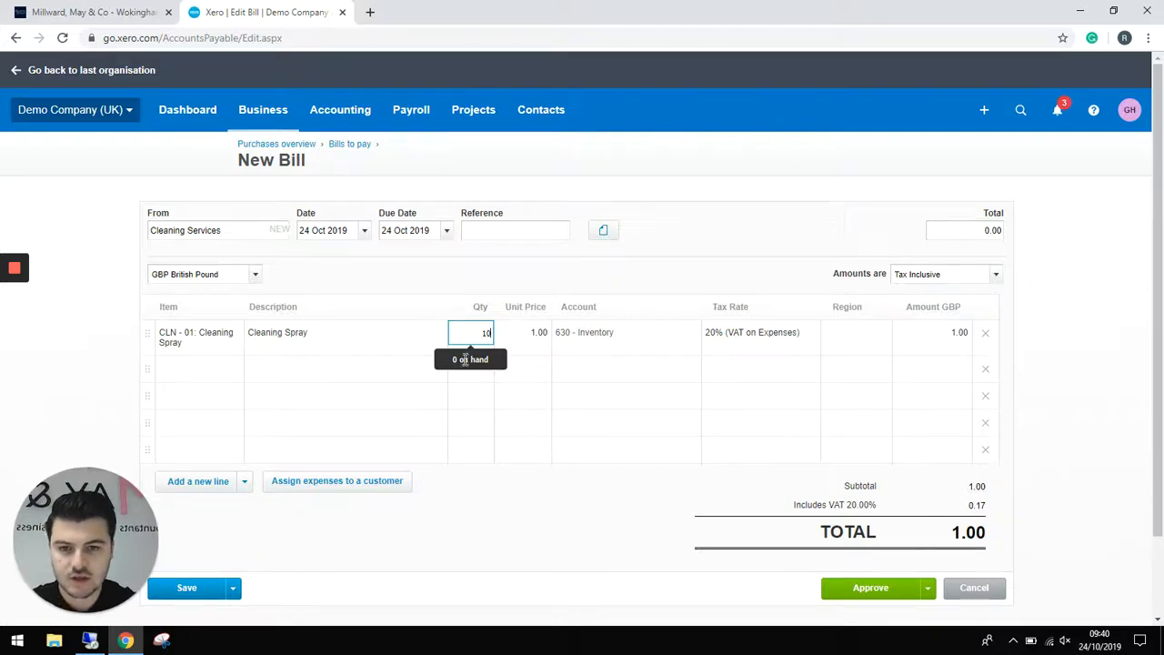
{"action": "key", "text": "Tab"}
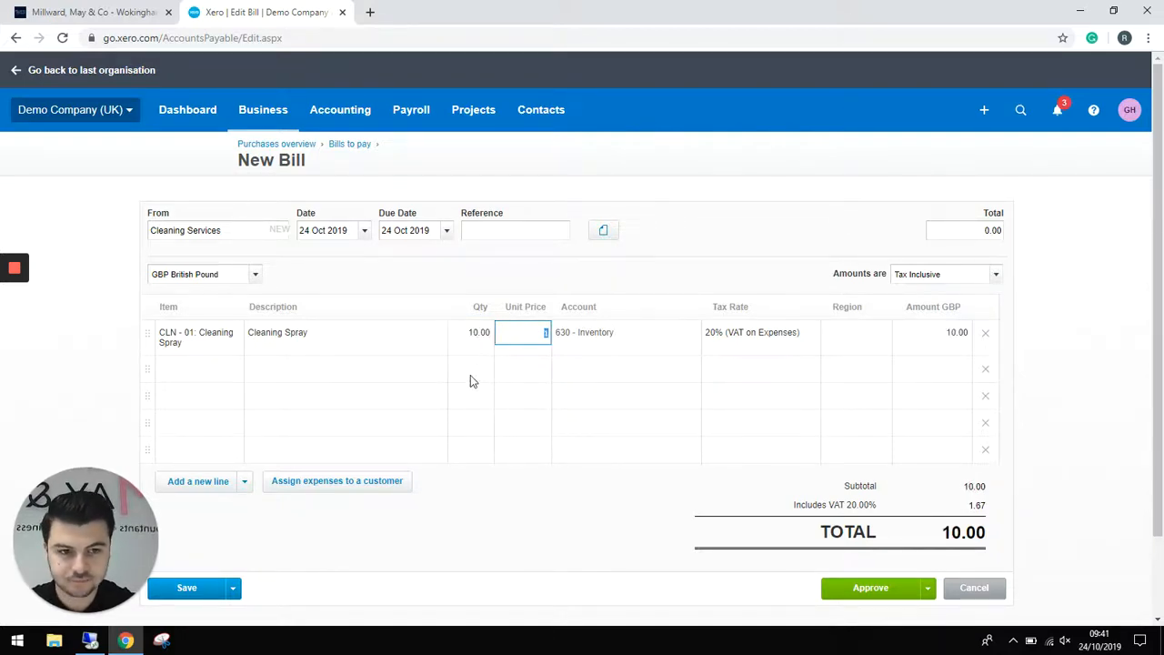
- Add 20 Toilet Roll at 0.50 on the second line and approve the 20.00 bill
{"action": "left_click", "coordinate": [224, 374]}
{"action": "left_click", "coordinate": [243, 376]}
{"action": "left_click", "coordinate": [230, 372]}
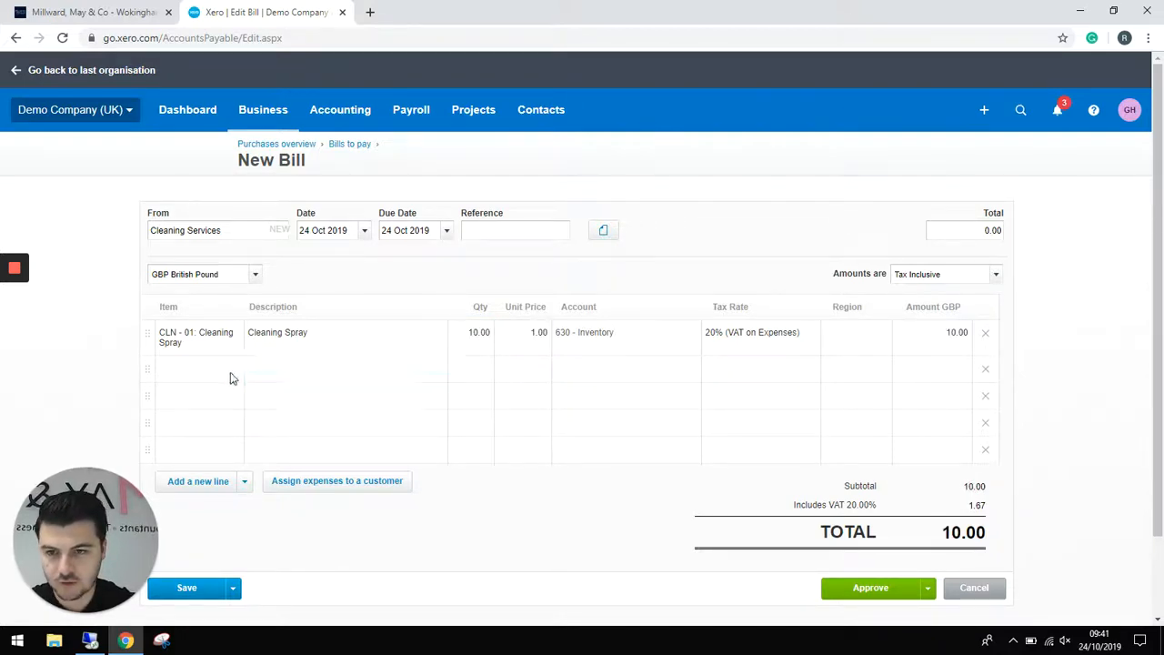
{"action": "left_click", "coordinate": [242, 463]}
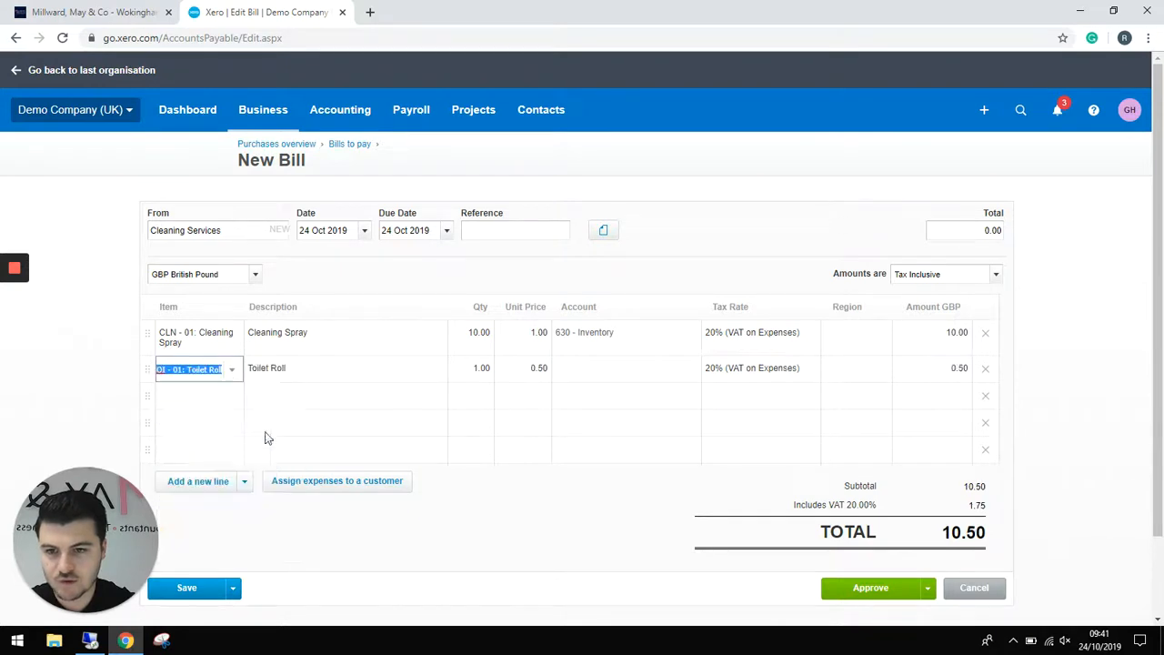
{"action": "left_click", "coordinate": [476, 375]}
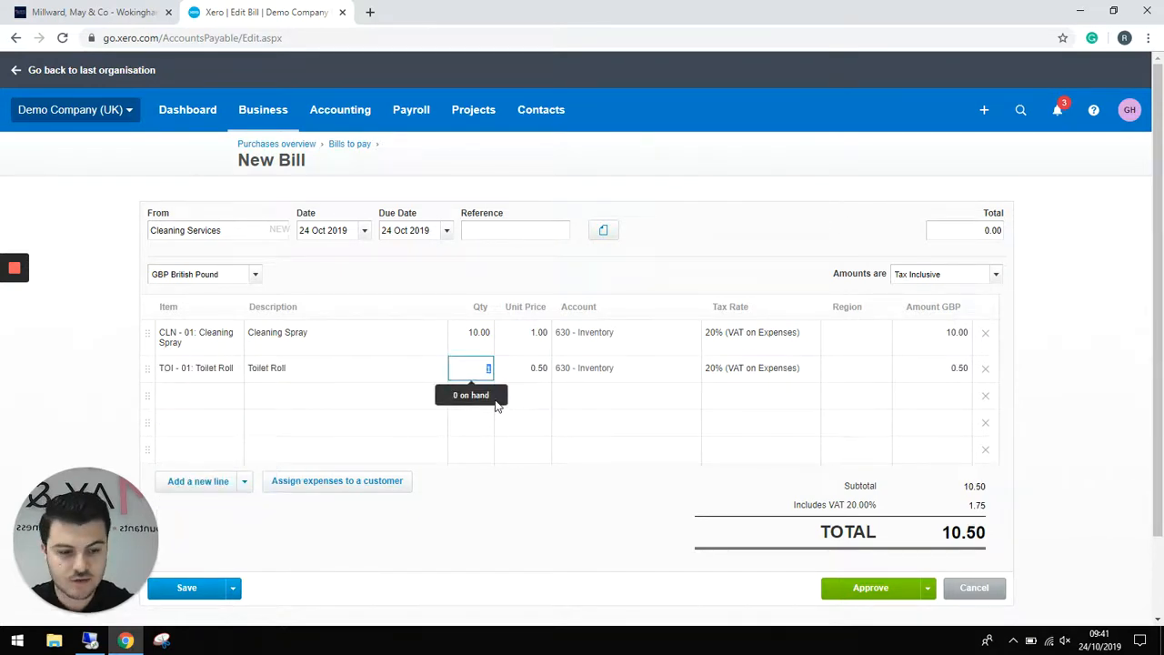
{"action": "type", "text": "20"}
{"action": "key", "text": "Tab"}
{"action": "left_click", "coordinate": [627, 395]}
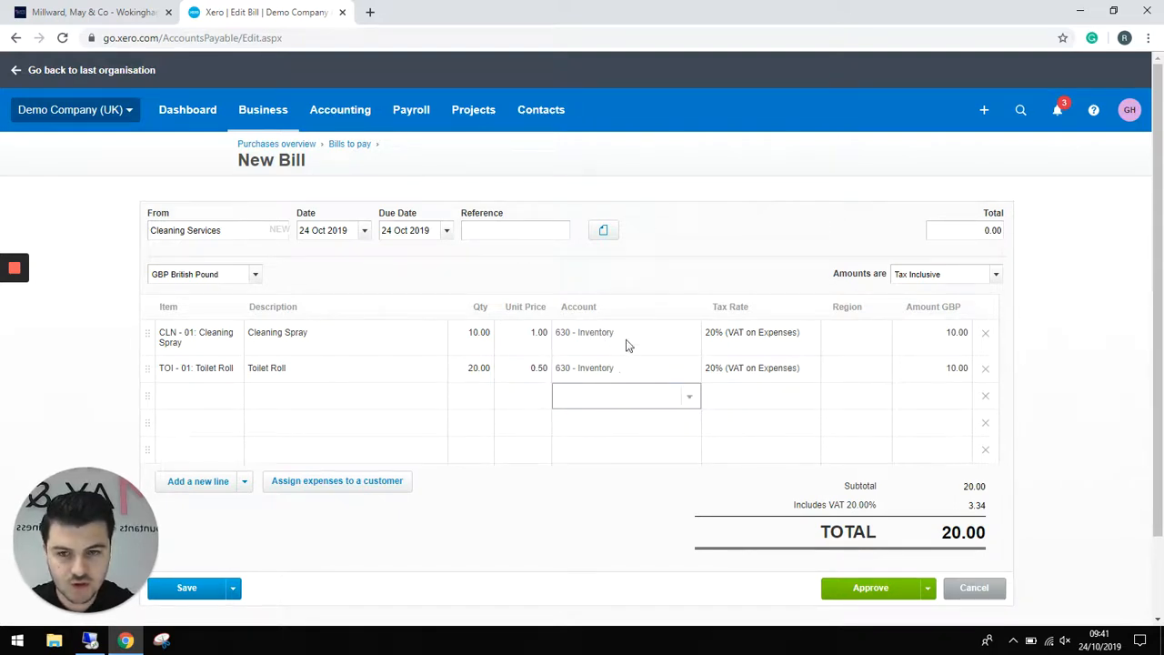
{"action": "left_click", "coordinate": [877, 597]}
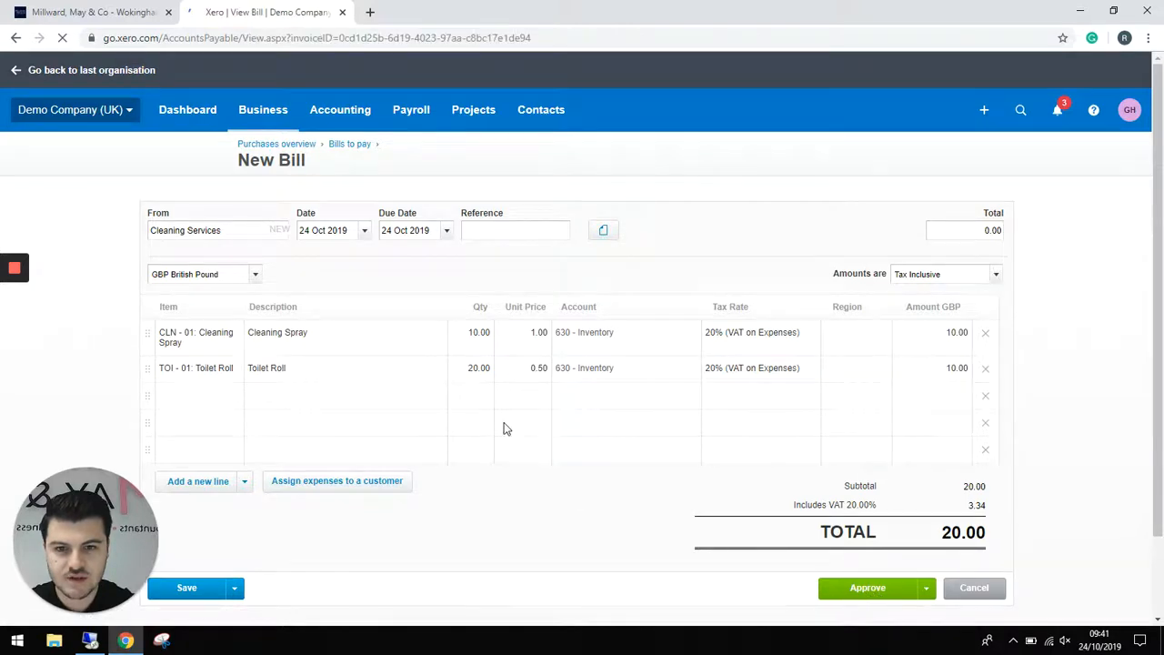
- View Products and services showing 10.00 Cleaning Spray and 20.00 Toilet Roll in stock
{"action": "scroll", "coordinate": [385, 309], "scroll_direction": "down", "scroll_amount": 5}
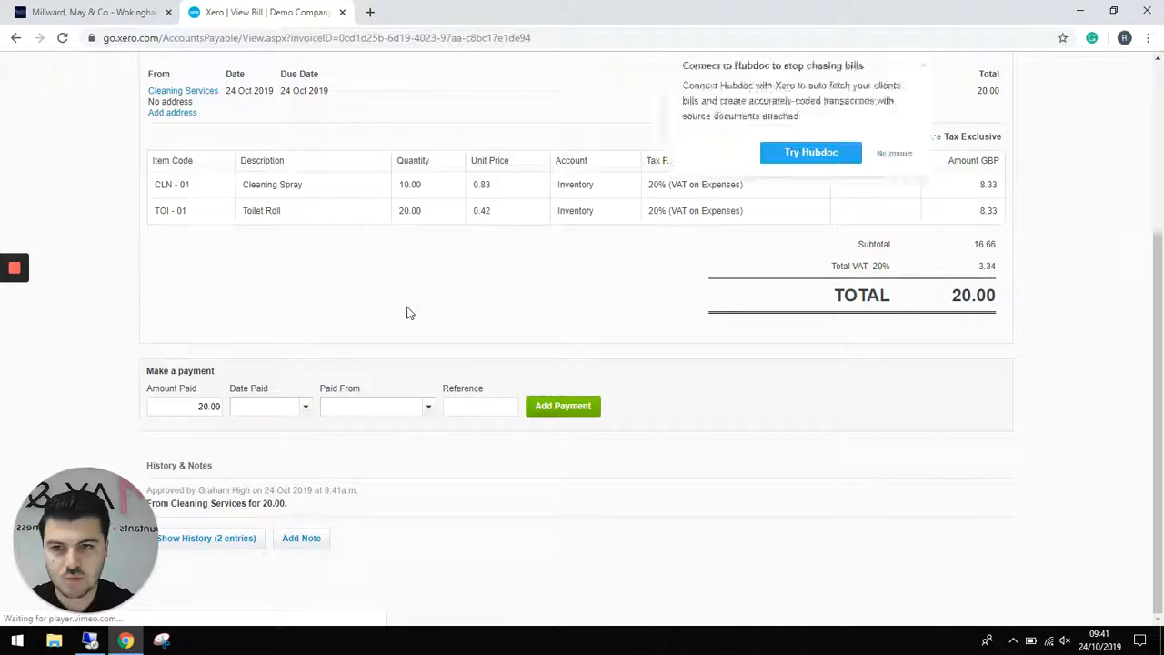
{"action": "scroll", "coordinate": [407, 313], "scroll_direction": "up", "scroll_amount": 3}
{"action": "left_click", "coordinate": [280, 115]}
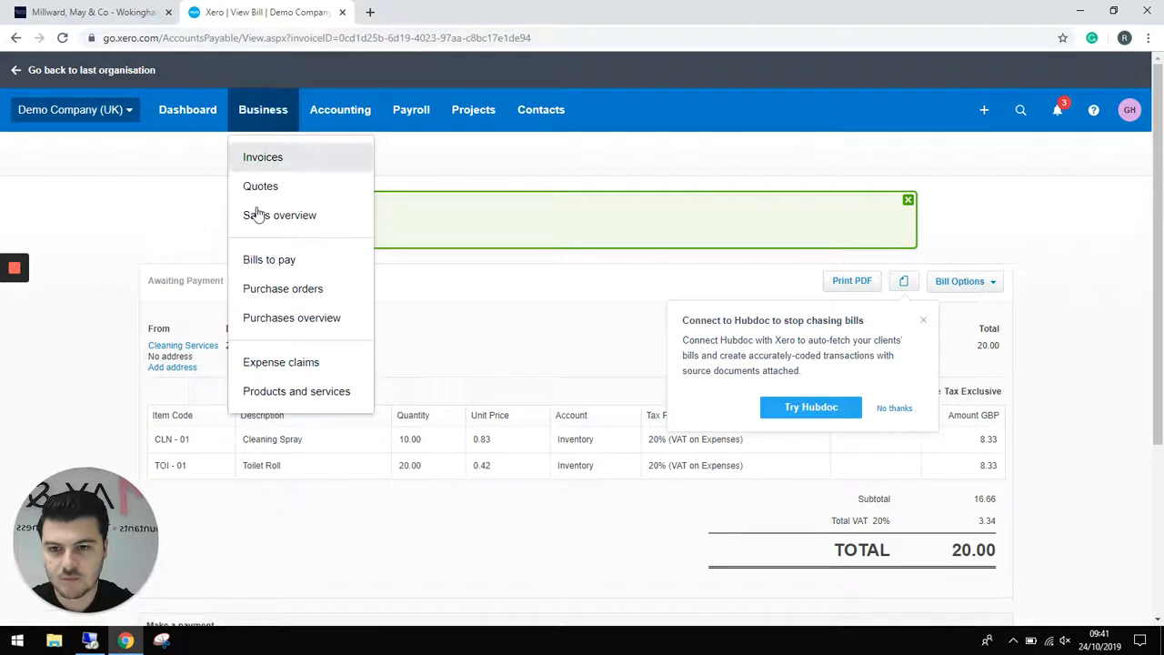
{"action": "left_click", "coordinate": [286, 392]}
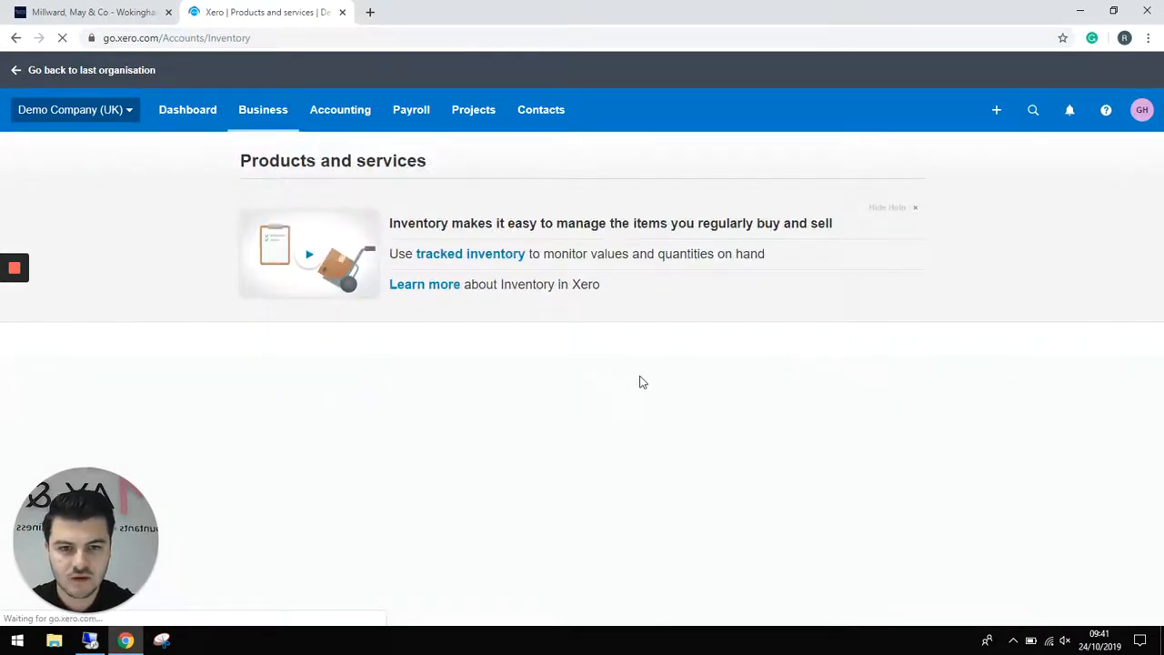
{"action": "scroll", "coordinate": [680, 387], "scroll_direction": "down", "scroll_amount": 1}
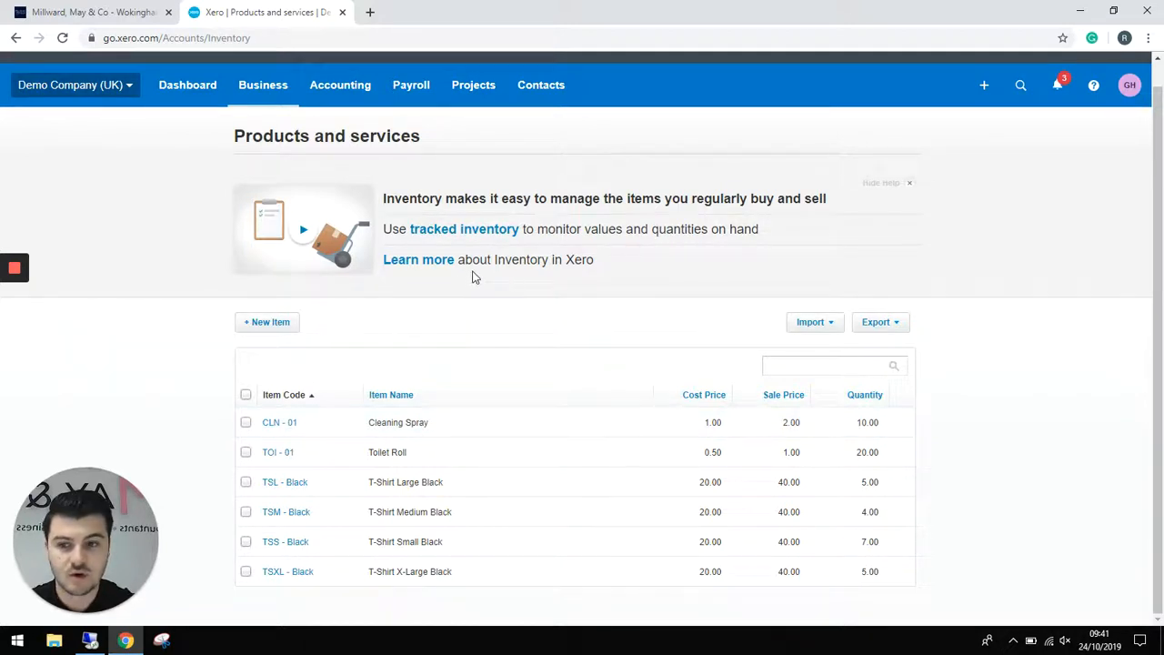
- Create sales invoice INV-0044 to the existing customer contact, due 24 Oct 2019
{"action": "left_click", "coordinate": [984, 93]}
{"action": "left_click", "coordinate": [931, 160]}
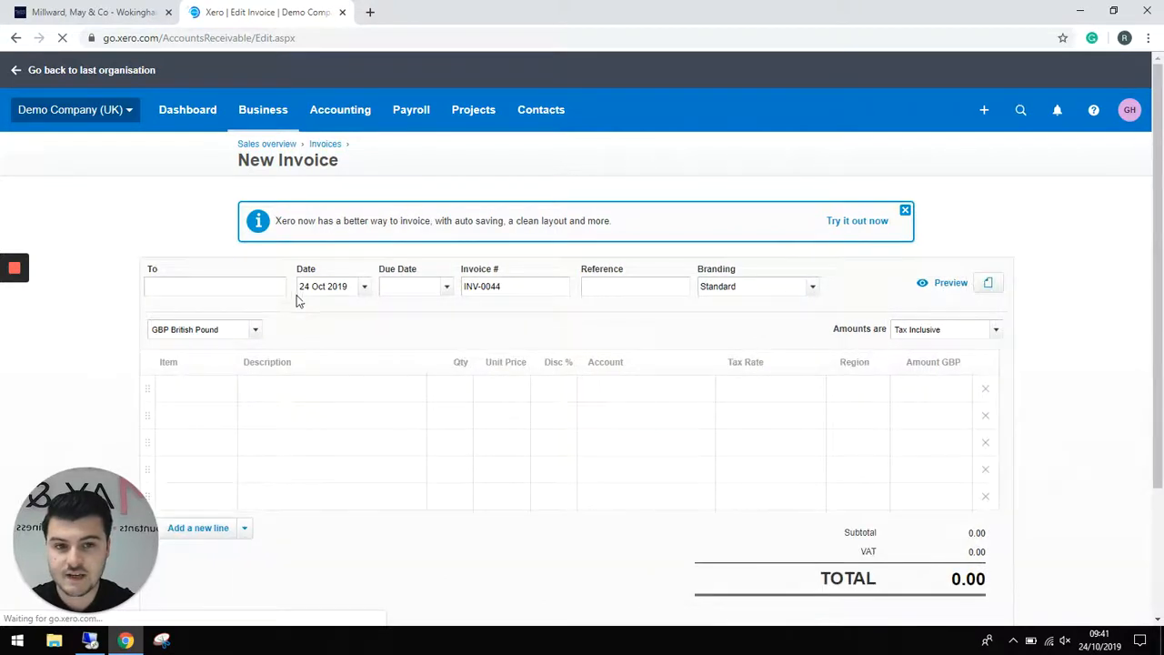
{"action": "type", "text": "grah"}
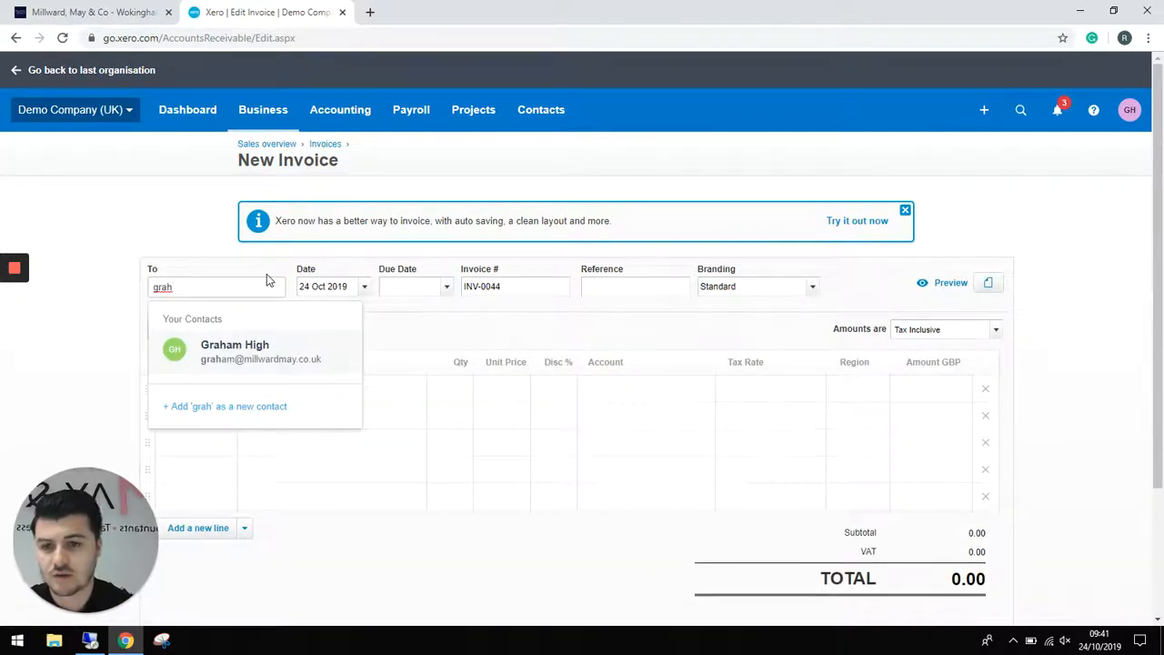
{"action": "left_click", "coordinate": [263, 351]}
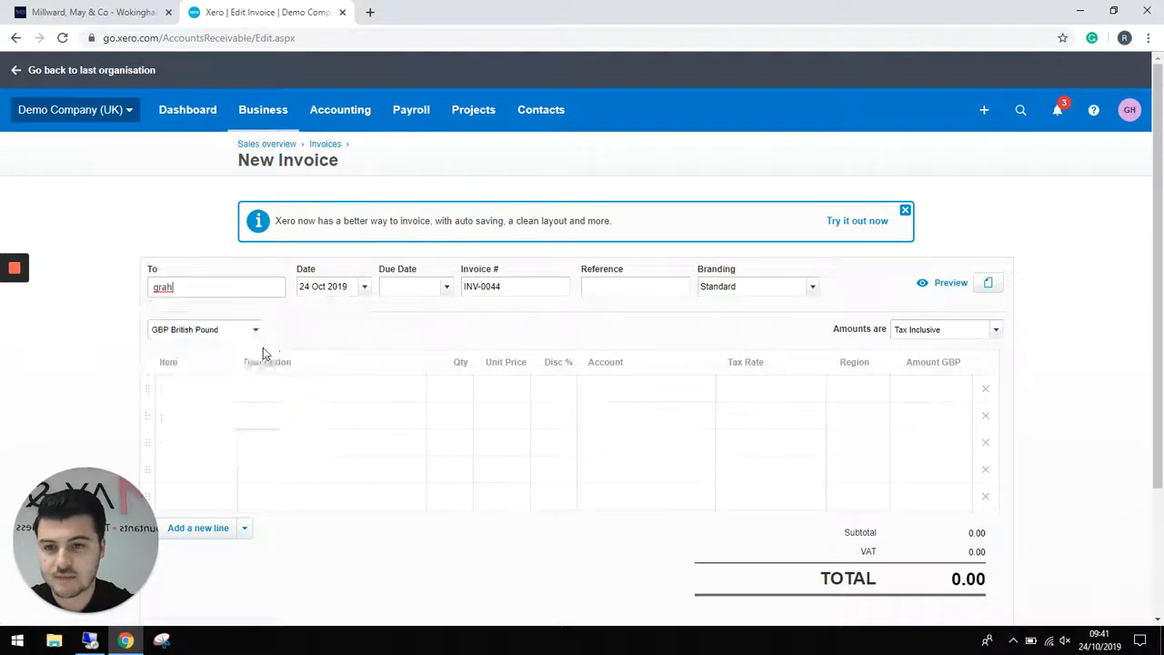
{"action": "left_click", "coordinate": [446, 286]}
{"action": "left_click", "coordinate": [533, 462]}
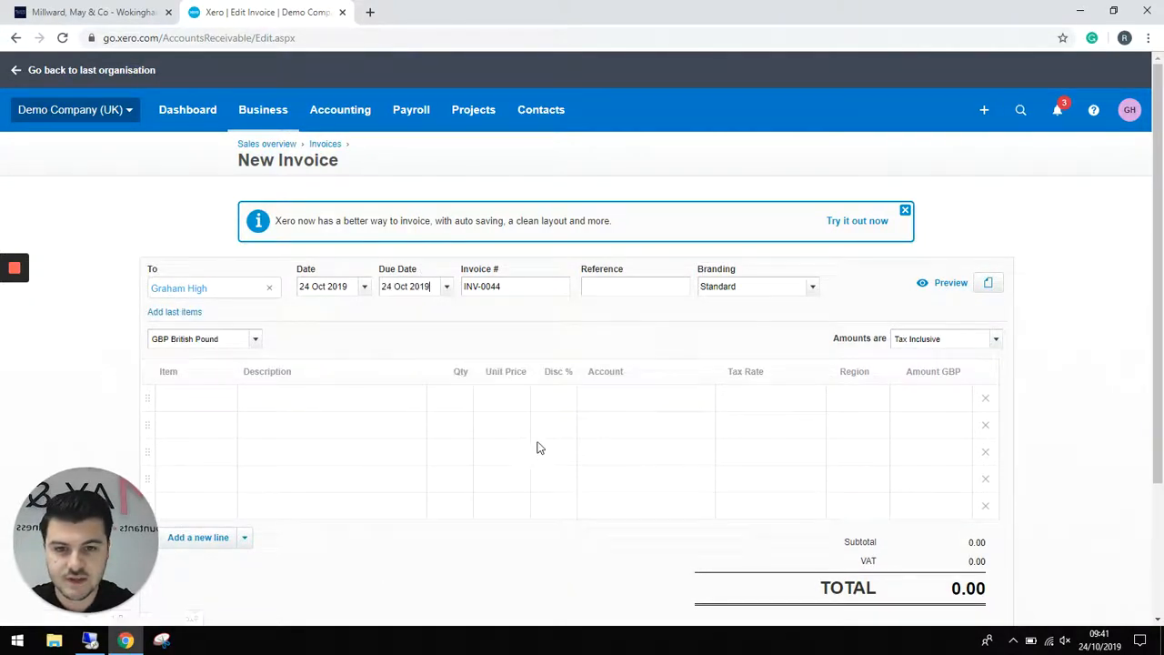
{"action": "left_click", "coordinate": [221, 406]}
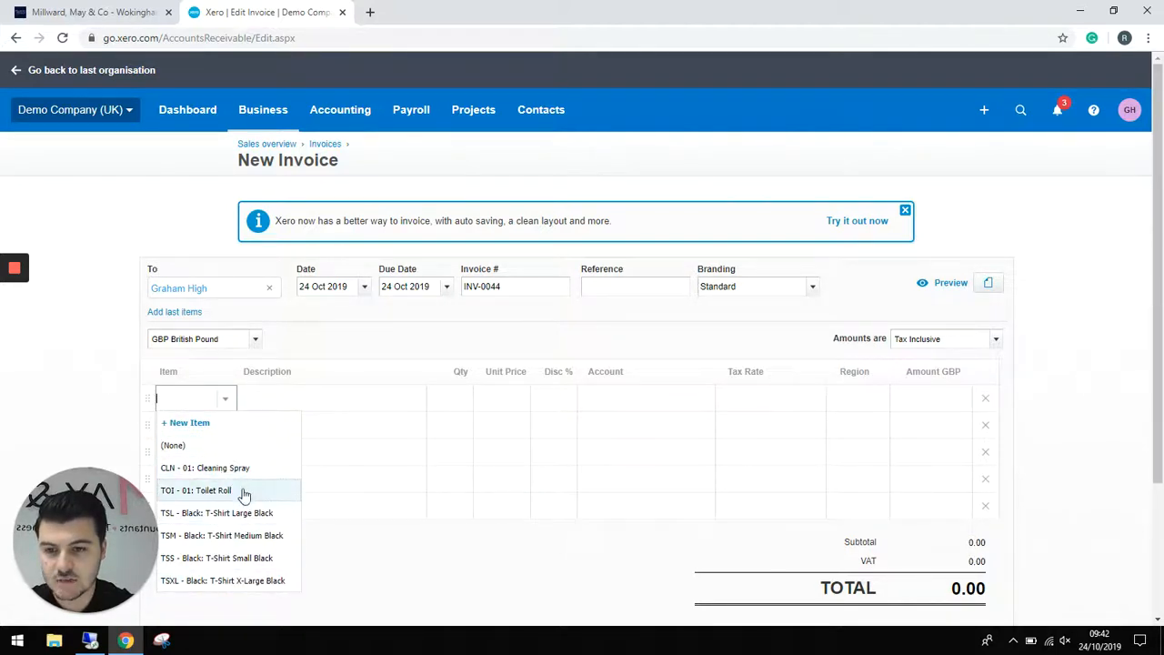
- Add 5 Toilet Roll at 1.00 each on the first invoice line
{"action": "left_click", "coordinate": [242, 492]}
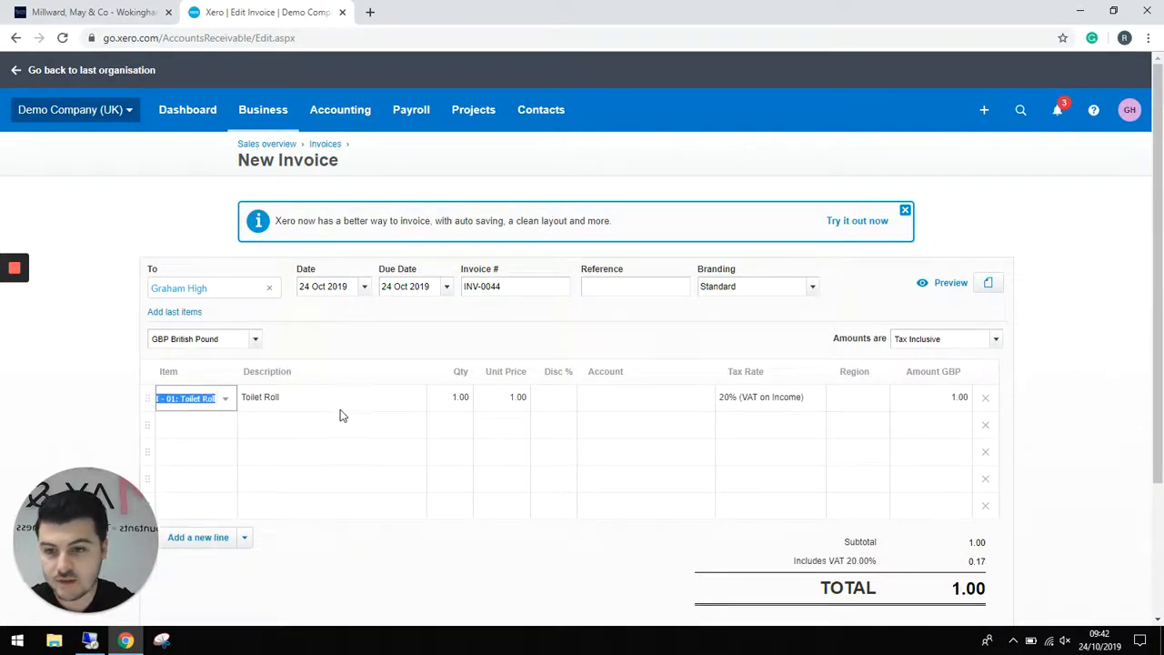
{"action": "left_click", "coordinate": [449, 401]}
{"action": "left_click", "coordinate": [450, 401]}
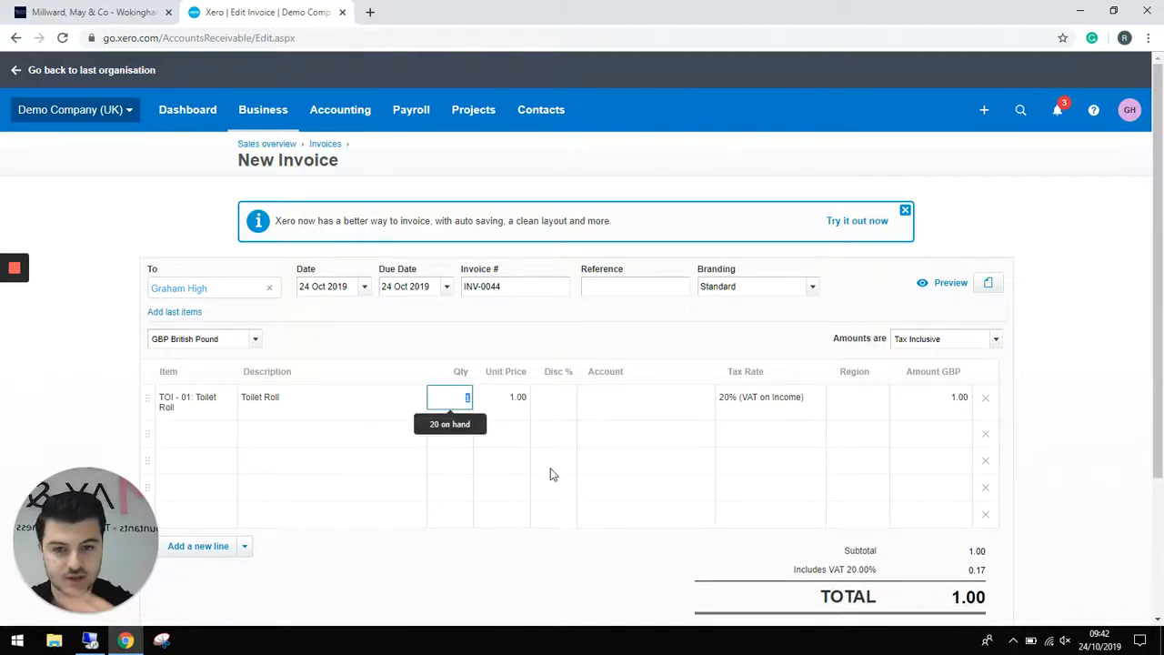
{"action": "type", "text": "5"}
{"action": "key", "text": "Tab"}
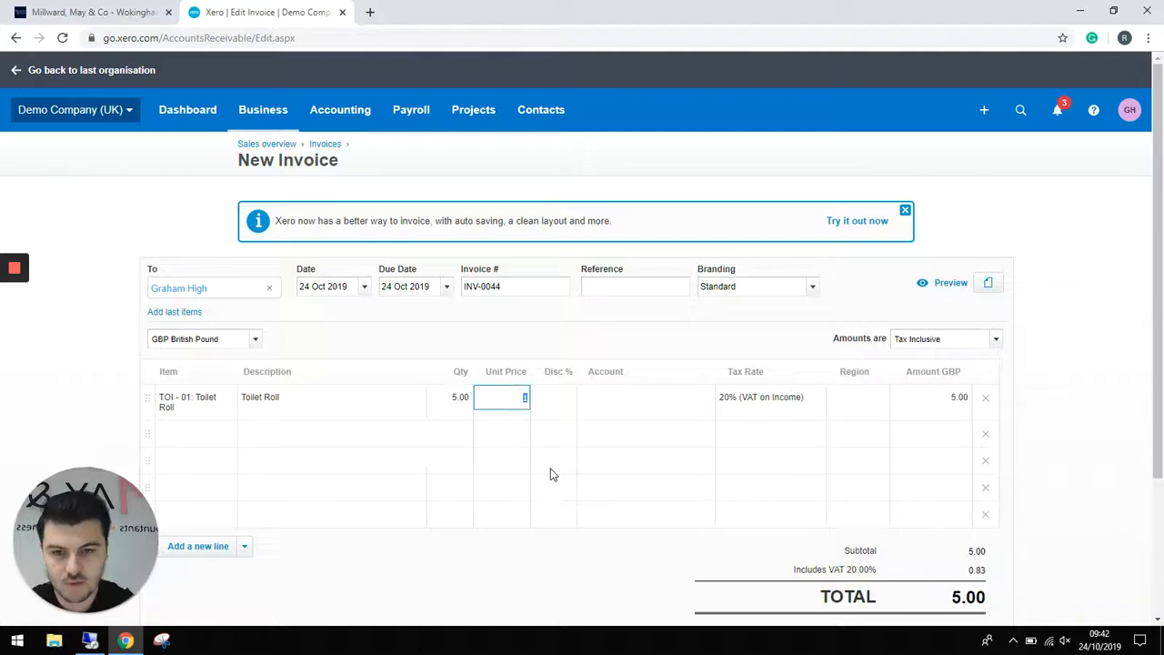
{"action": "left_click", "coordinate": [530, 428]}
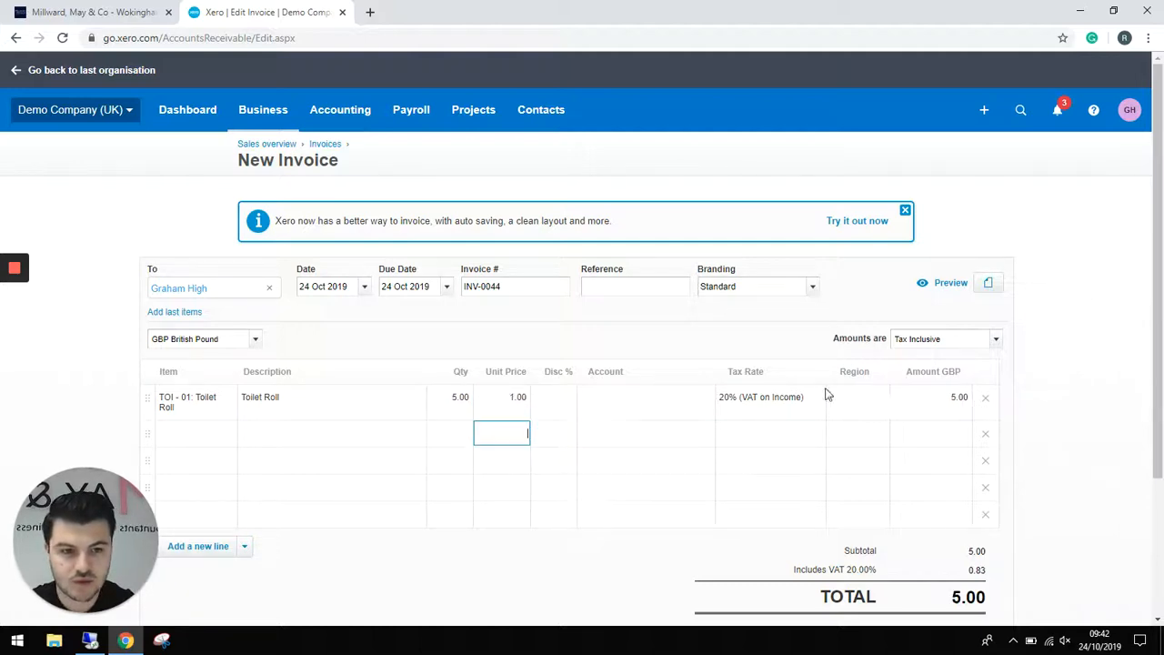
- Post the line to 200 - Sales and approve the 5.00 invoice
{"action": "scroll", "coordinate": [739, 388], "scroll_direction": "down", "scroll_amount": 1}
{"action": "left_click", "coordinate": [635, 324]}
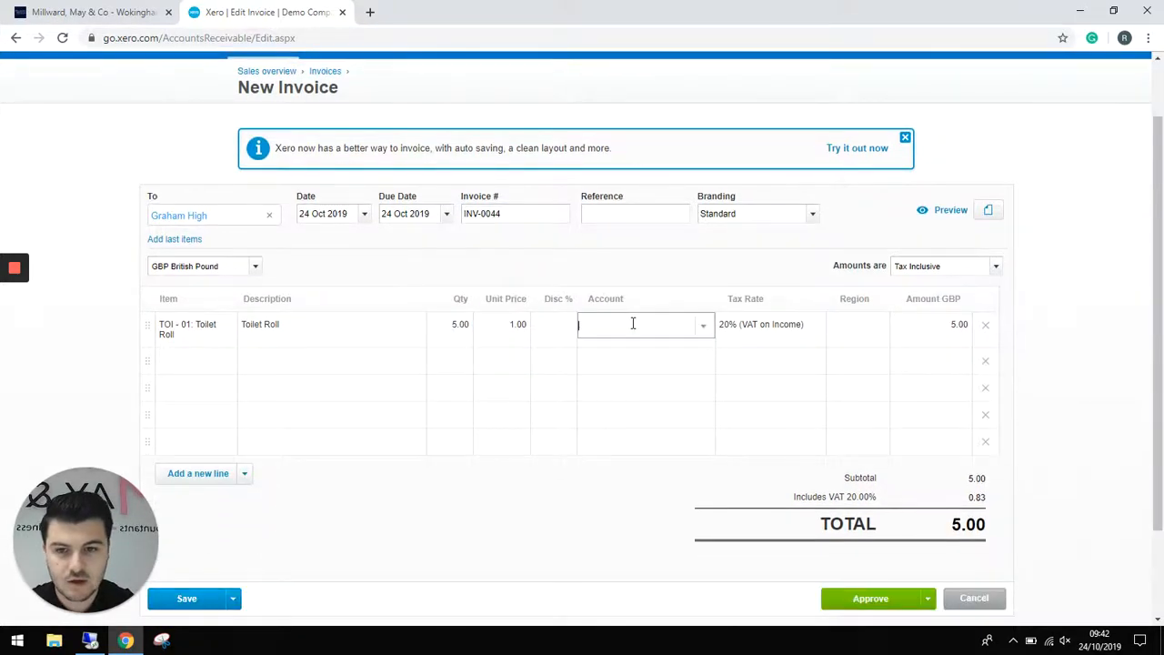
{"action": "left_click", "coordinate": [704, 326]}
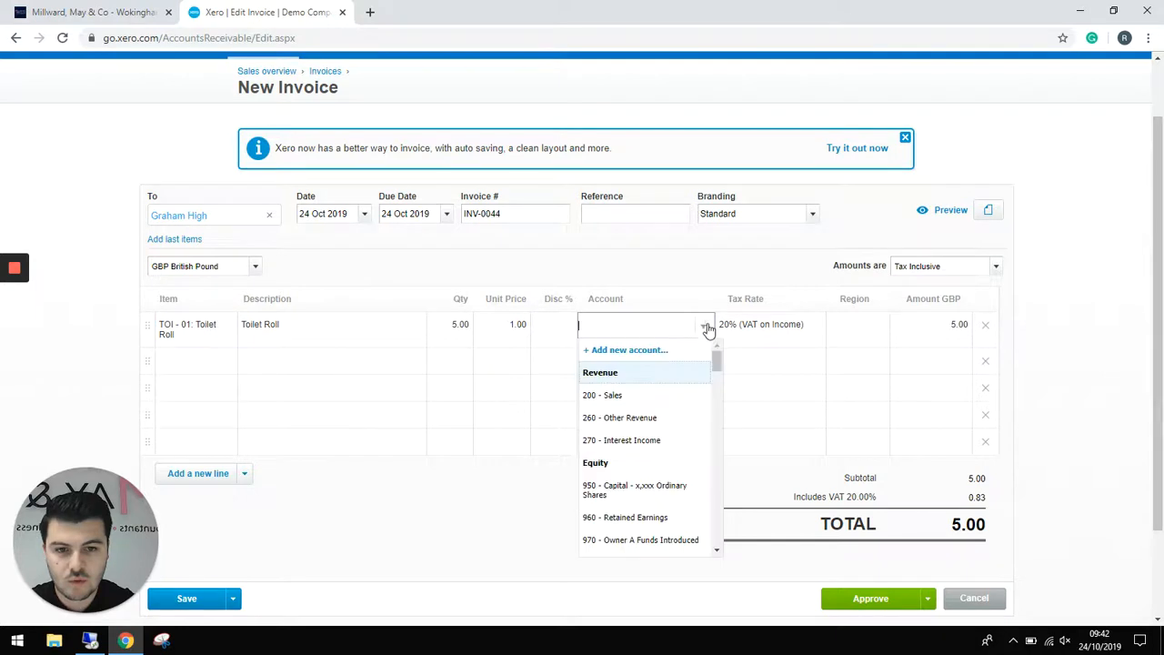
{"action": "left_click", "coordinate": [642, 396]}
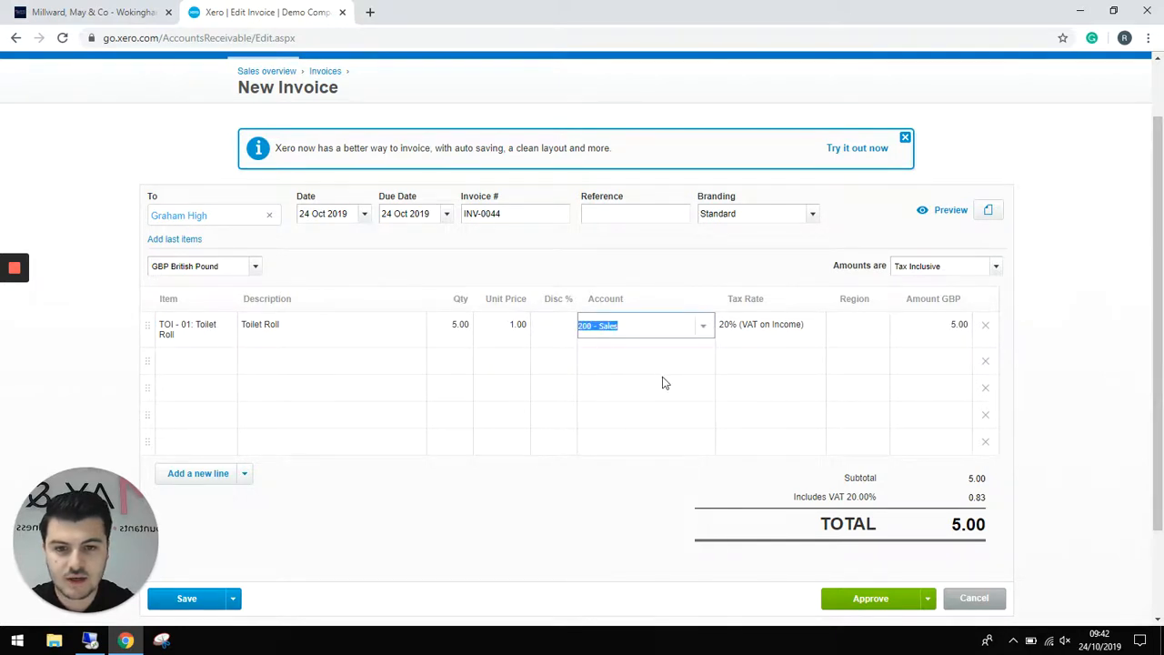
{"action": "left_click", "coordinate": [649, 372]}
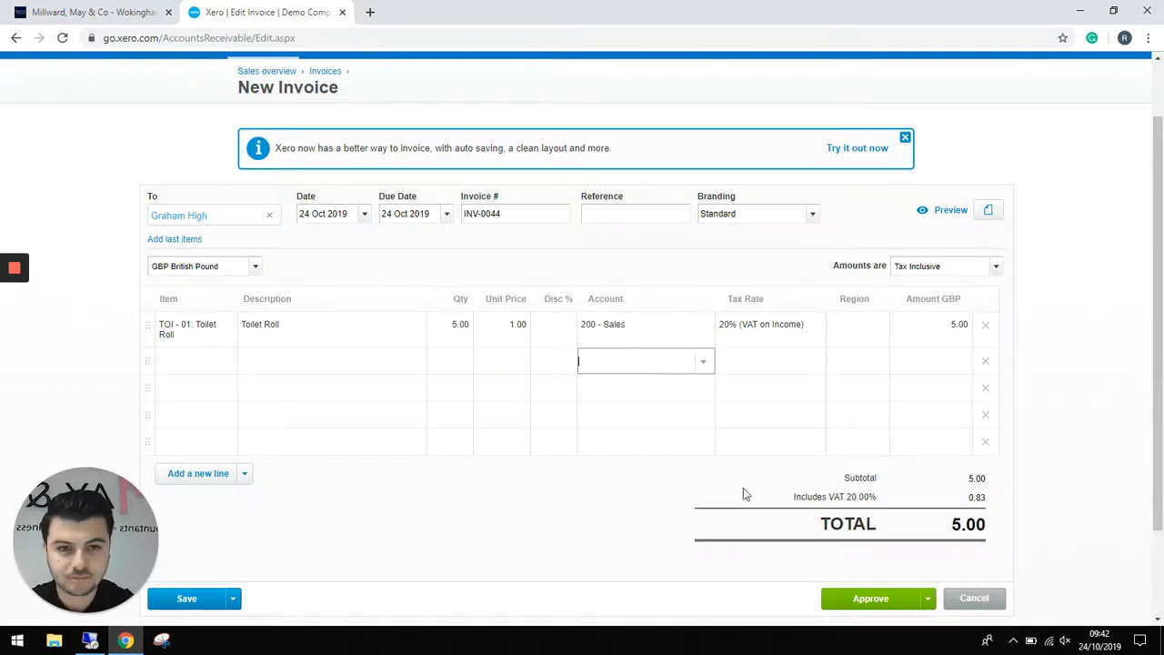
{"action": "left_click", "coordinate": [864, 601]}
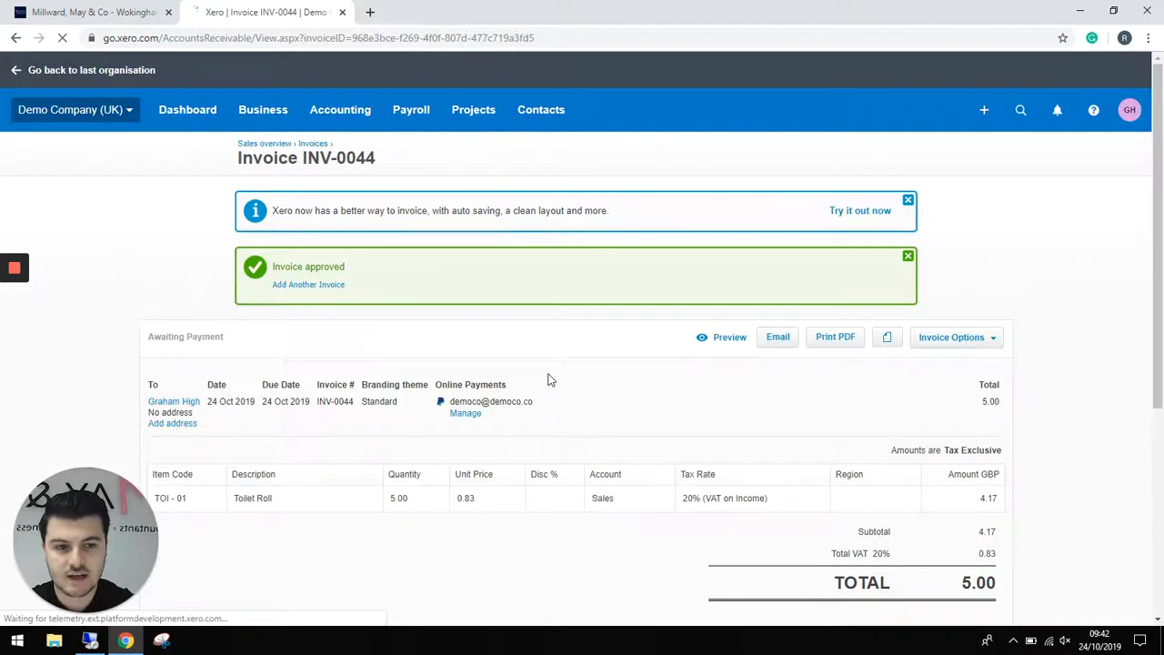
{"action": "left_click", "coordinate": [263, 109]}
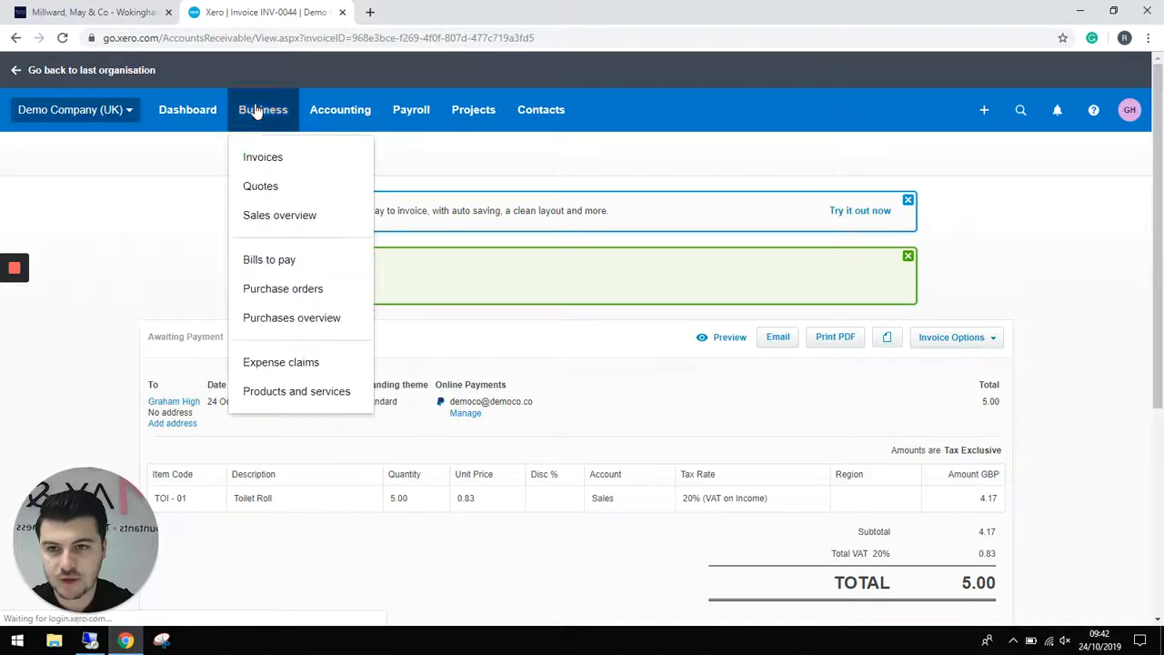
- Confirm Toilet Roll shows 15 in Products and services, then open Cleaning Spray (10 on hand)
{"action": "left_click", "coordinate": [287, 390]}
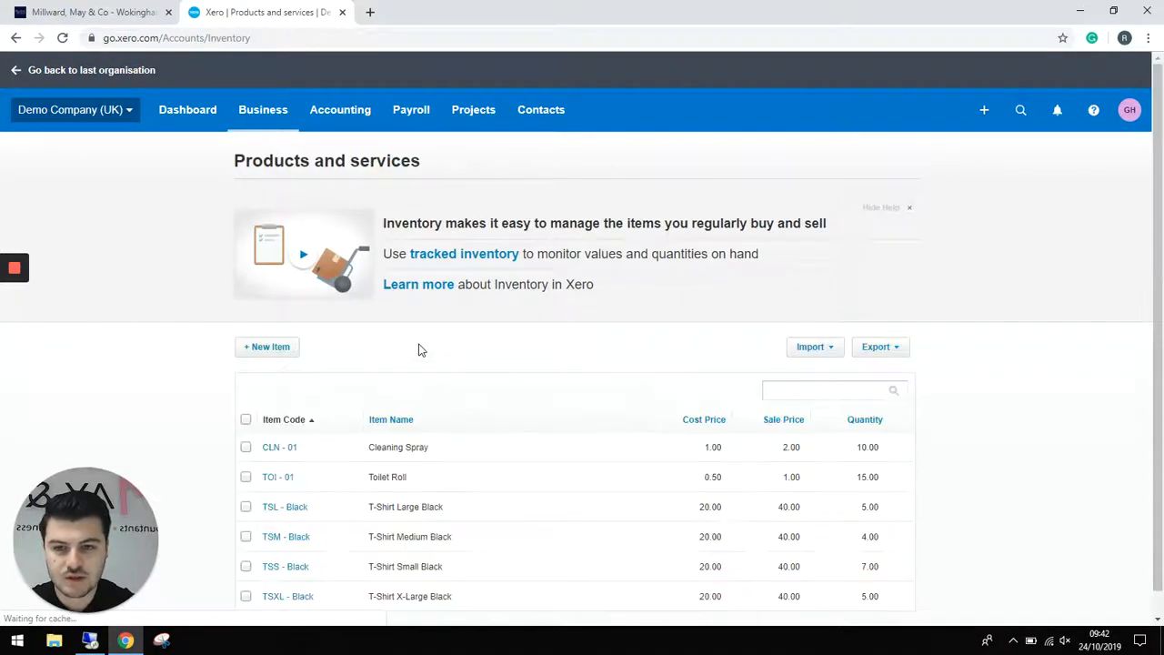
{"action": "scroll", "coordinate": [636, 413], "scroll_direction": "down", "scroll_amount": 1}
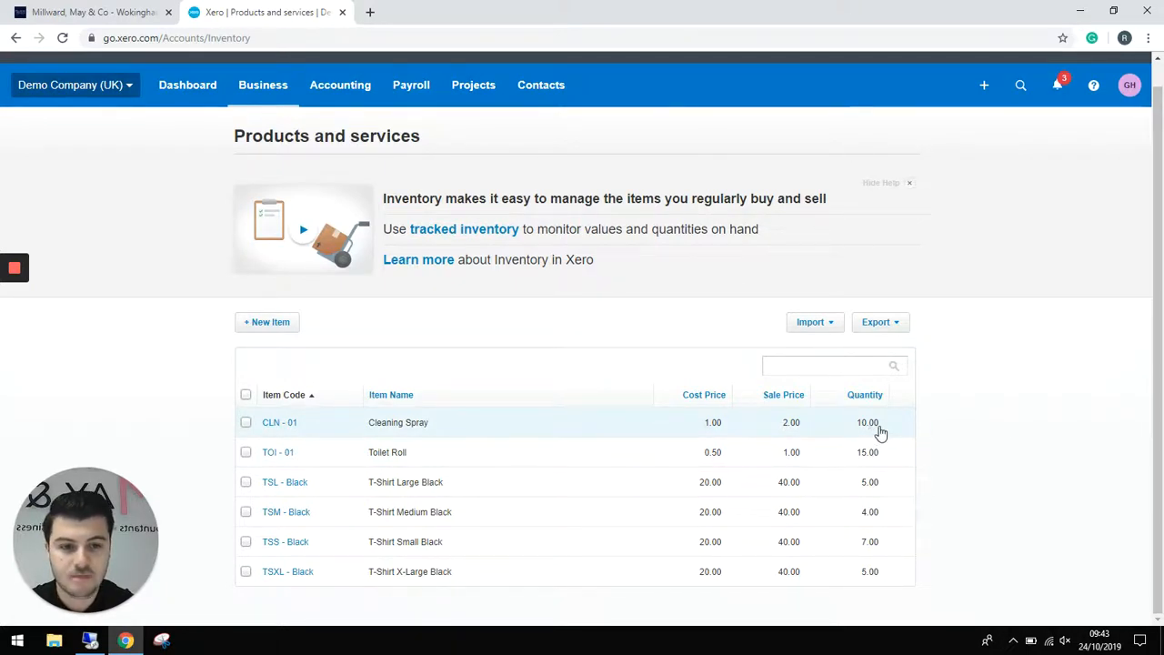
{"action": "left_click", "coordinate": [417, 426]}
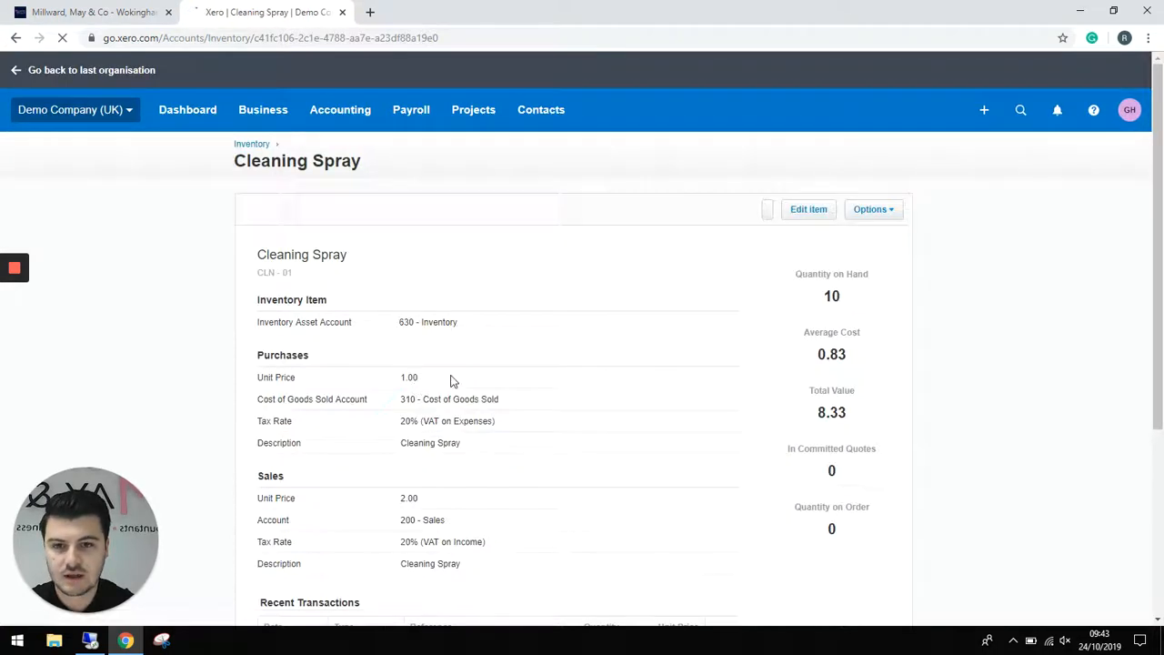
{"action": "scroll", "coordinate": [611, 355], "scroll_direction": "down", "scroll_amount": 1}
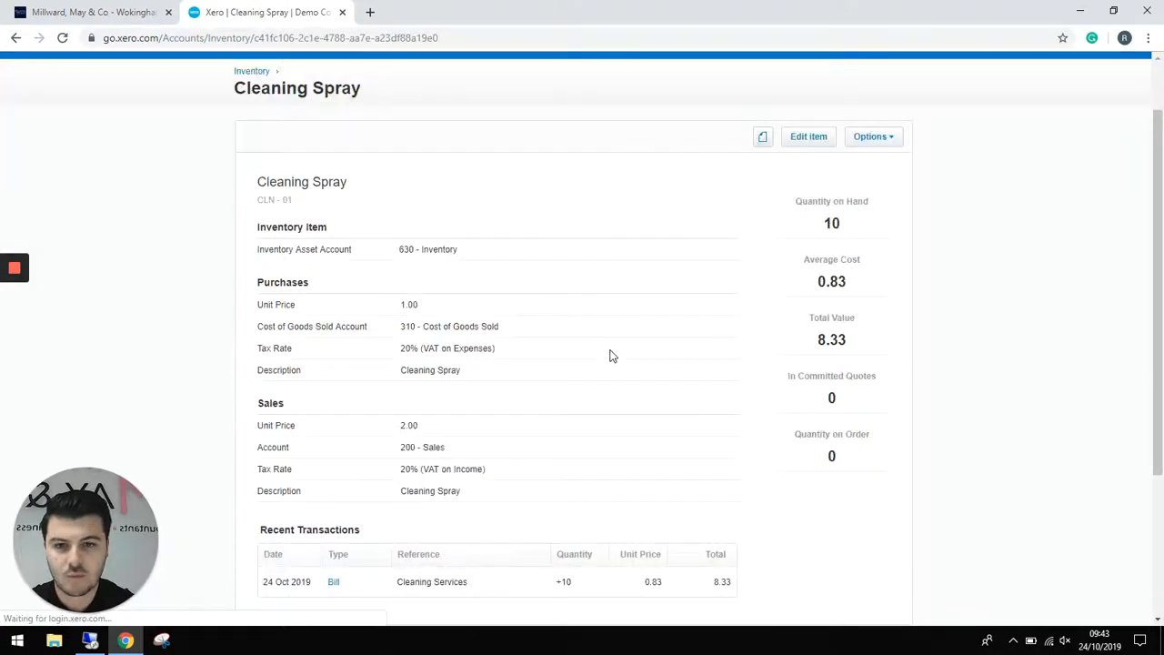
- Start a new Cleaning Spray stock adjustment that decreases quantity by 2 units
{"action": "left_click", "coordinate": [874, 141]}
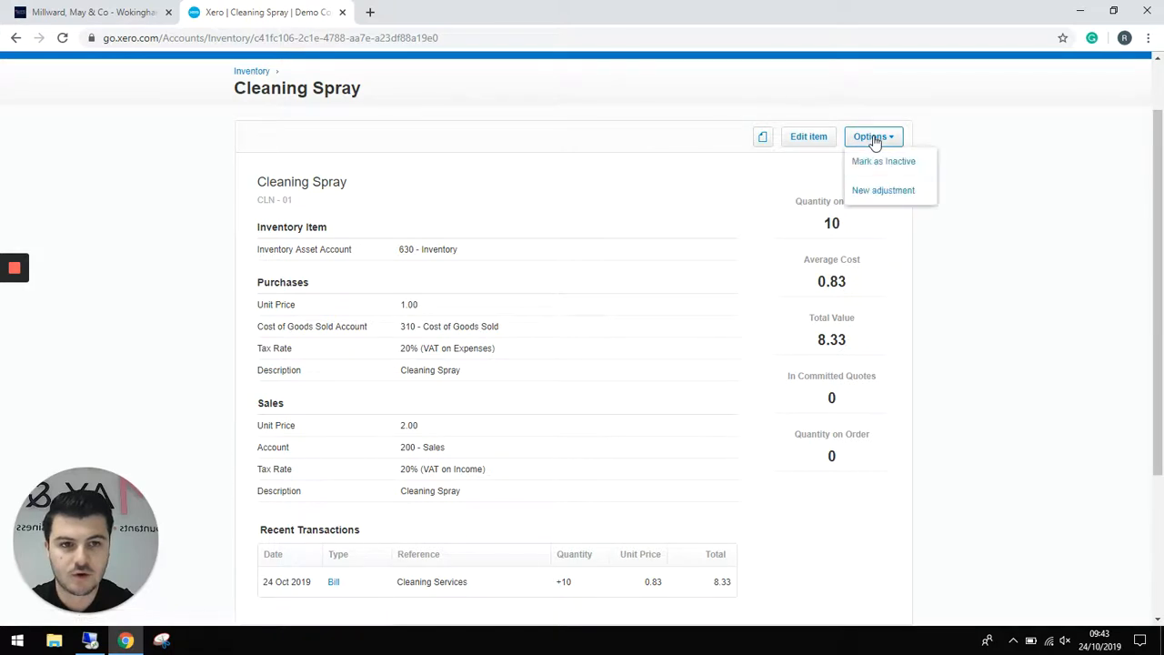
{"action": "left_click", "coordinate": [899, 190]}
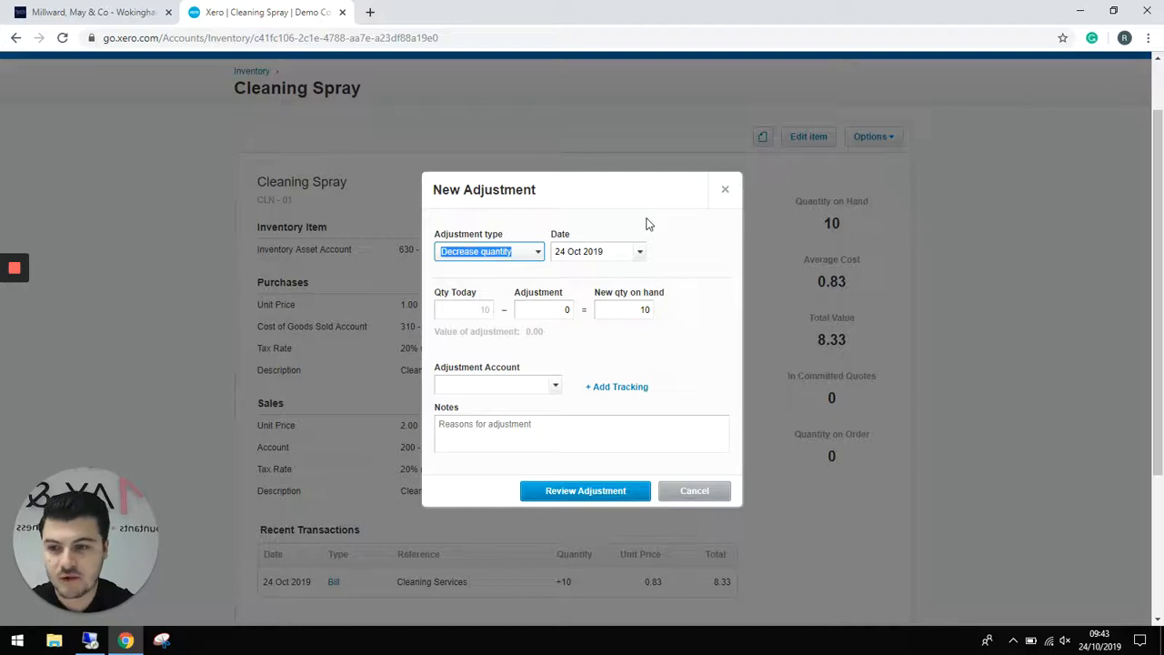
{"action": "left_click", "coordinate": [517, 254]}
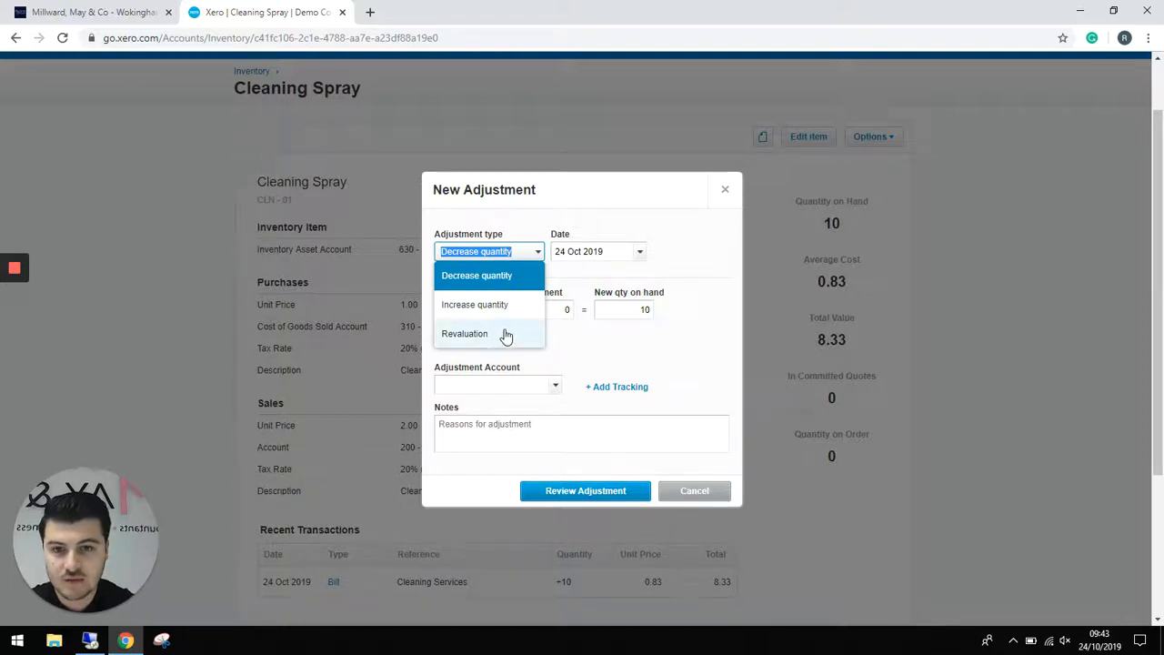
{"action": "left_click", "coordinate": [507, 276]}
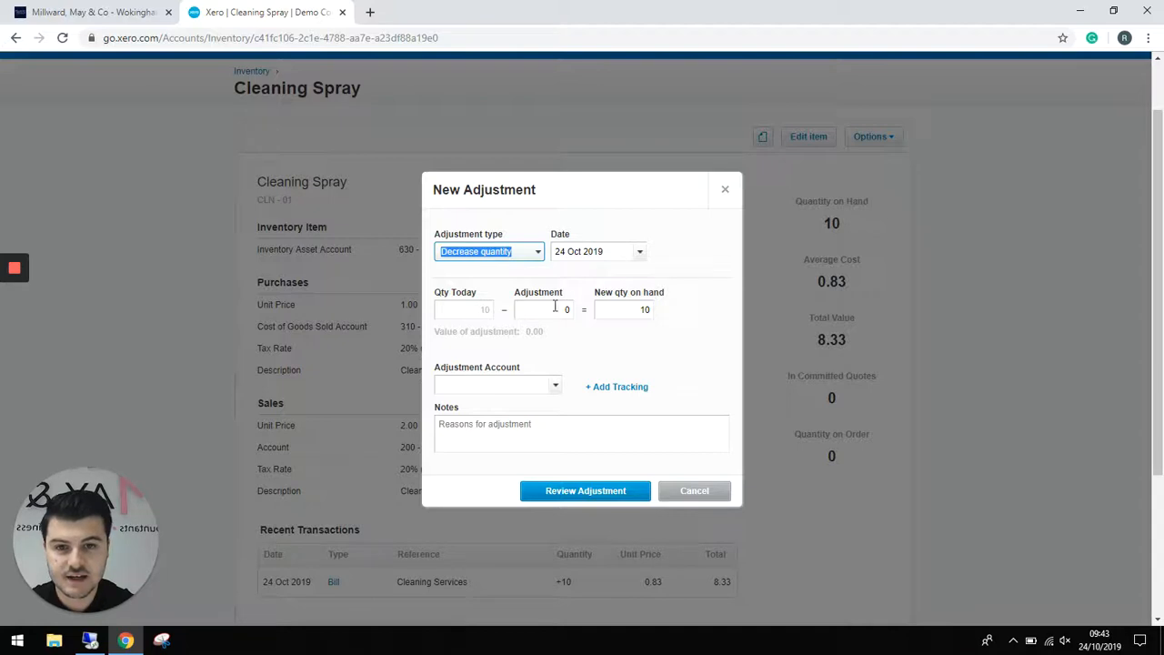
{"action": "left_click", "coordinate": [555, 310]}
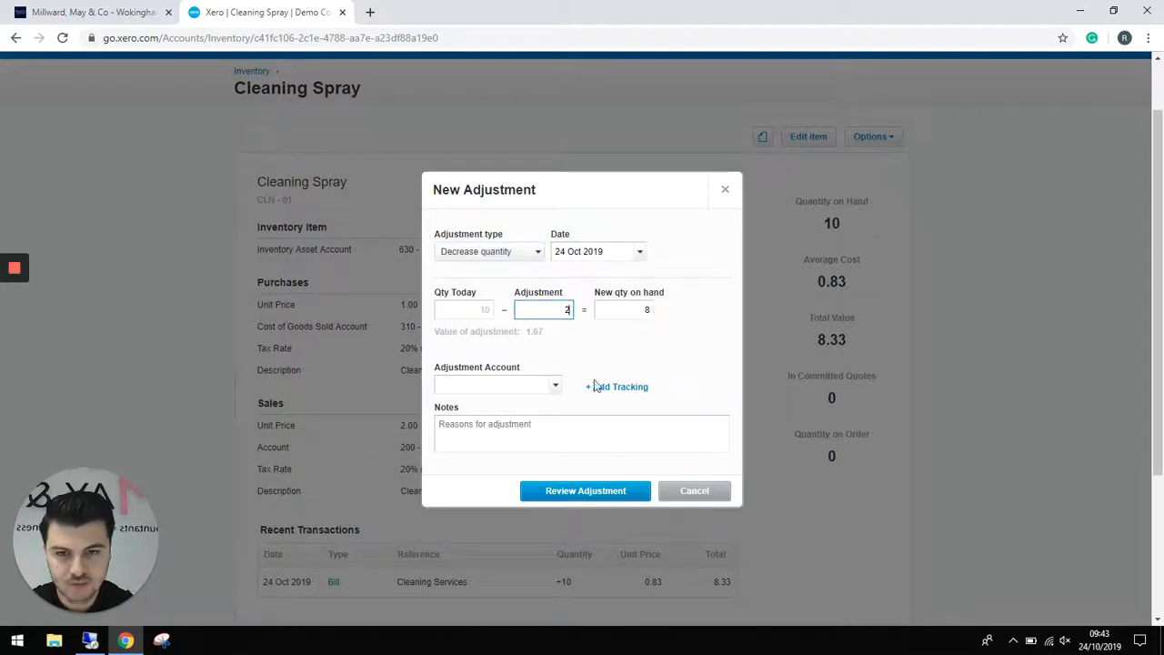
- Charge it to 310 - Cost of Goods Sold, note 'October Adjustment', and review it
{"action": "left_click", "coordinate": [552, 388]}
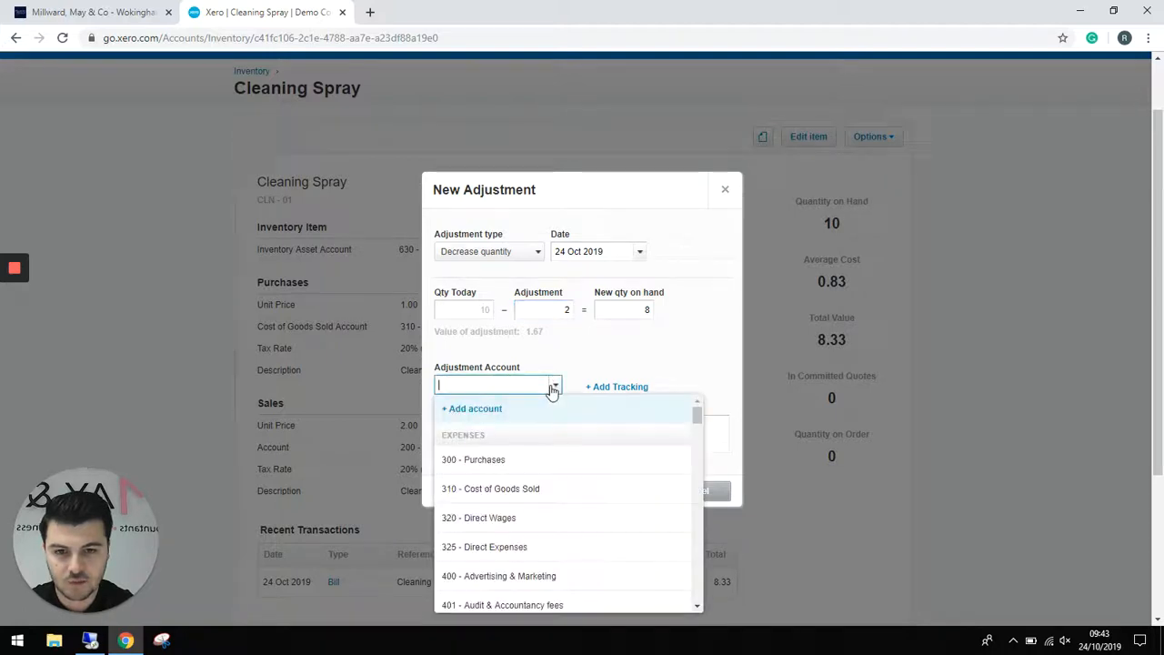
{"action": "left_click", "coordinate": [514, 491]}
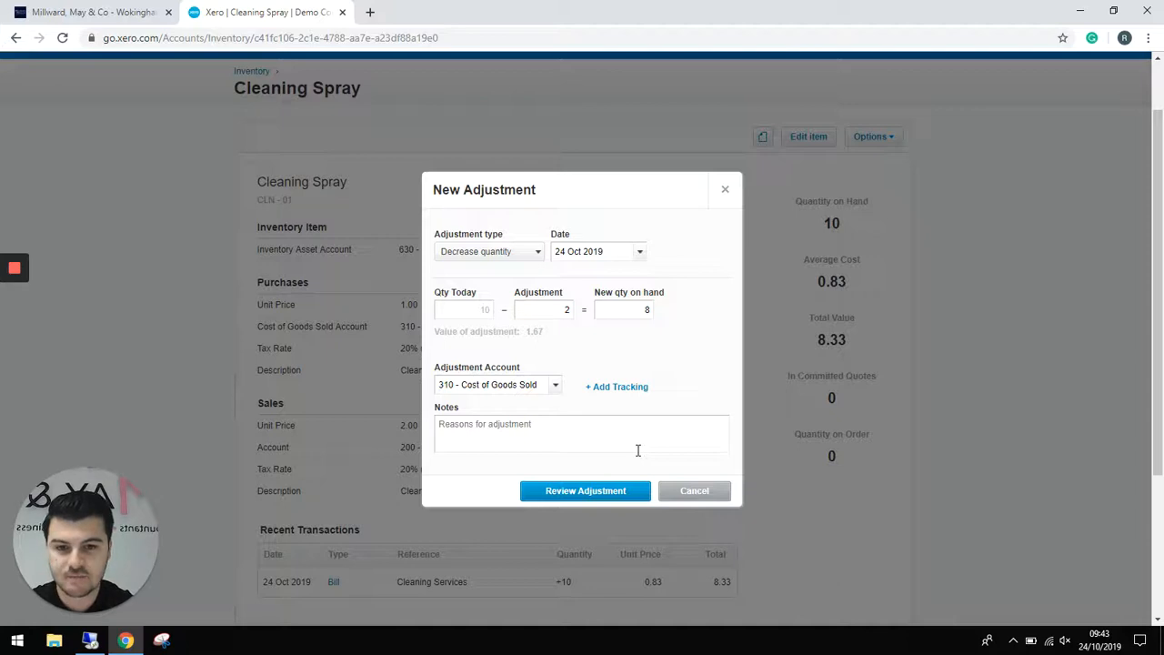
{"action": "left_click", "coordinate": [588, 429]}
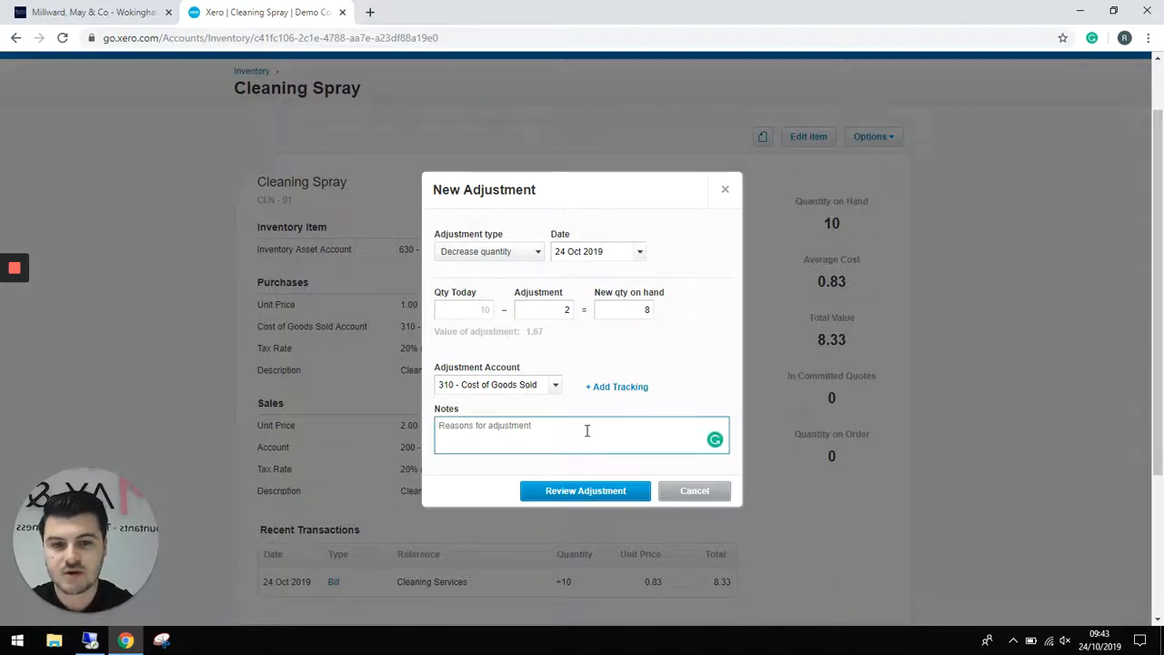
{"action": "type", "text": "C"}
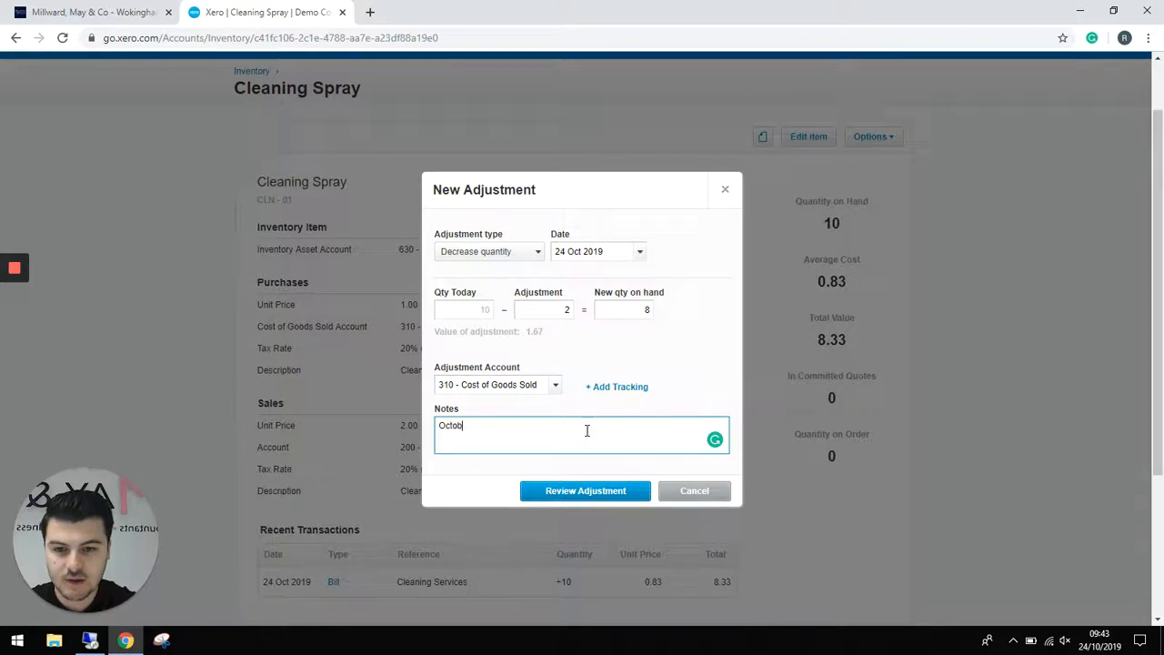
{"action": "type", "text": "ctober Adjus"}
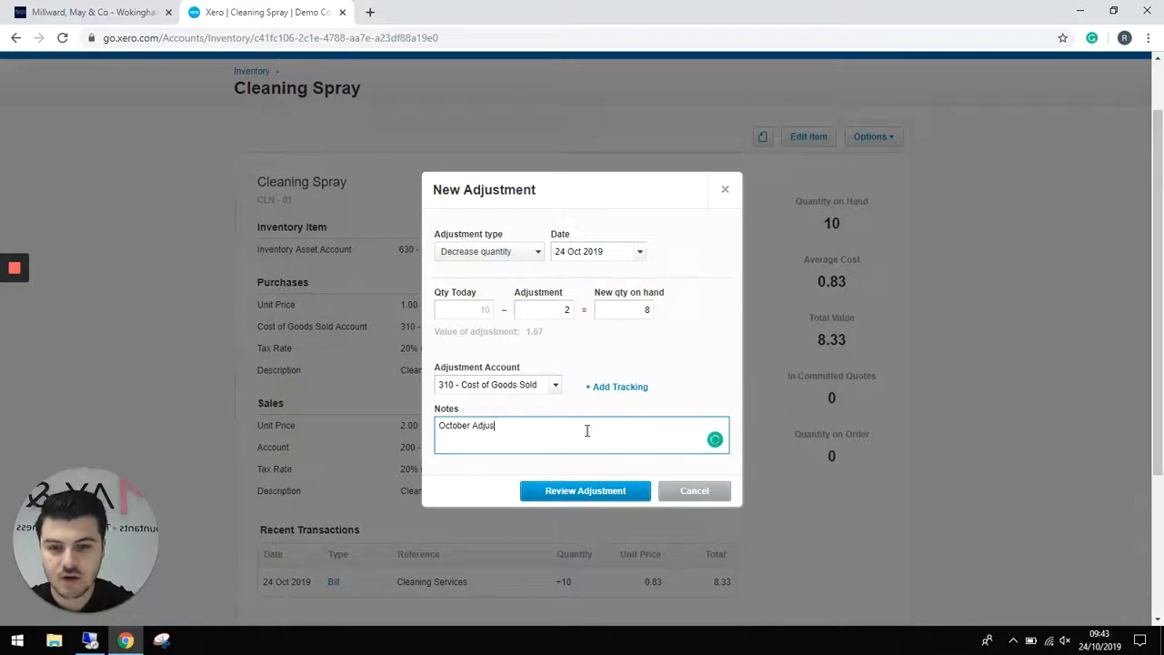
{"action": "type", "text": "tmber"}
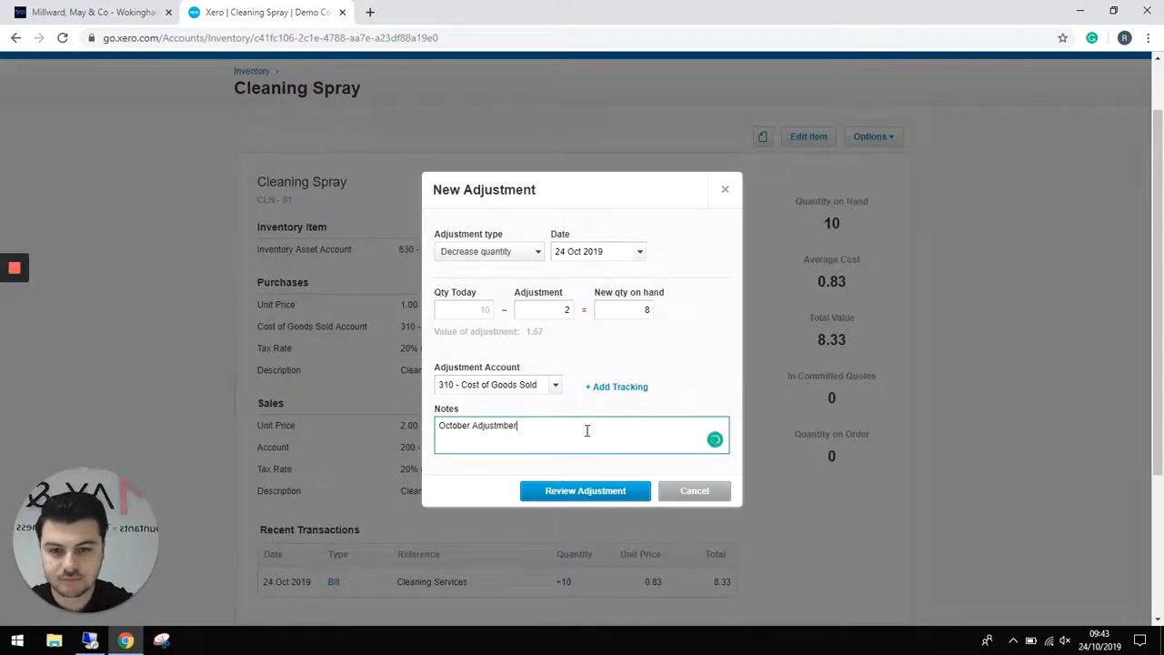
{"action": "key", "text": "BackSpace"}
{"action": "key", "text": "BackSpace"}
{"action": "key", "text": "BackSpace"}
{"action": "key", "text": "BackSpace"}
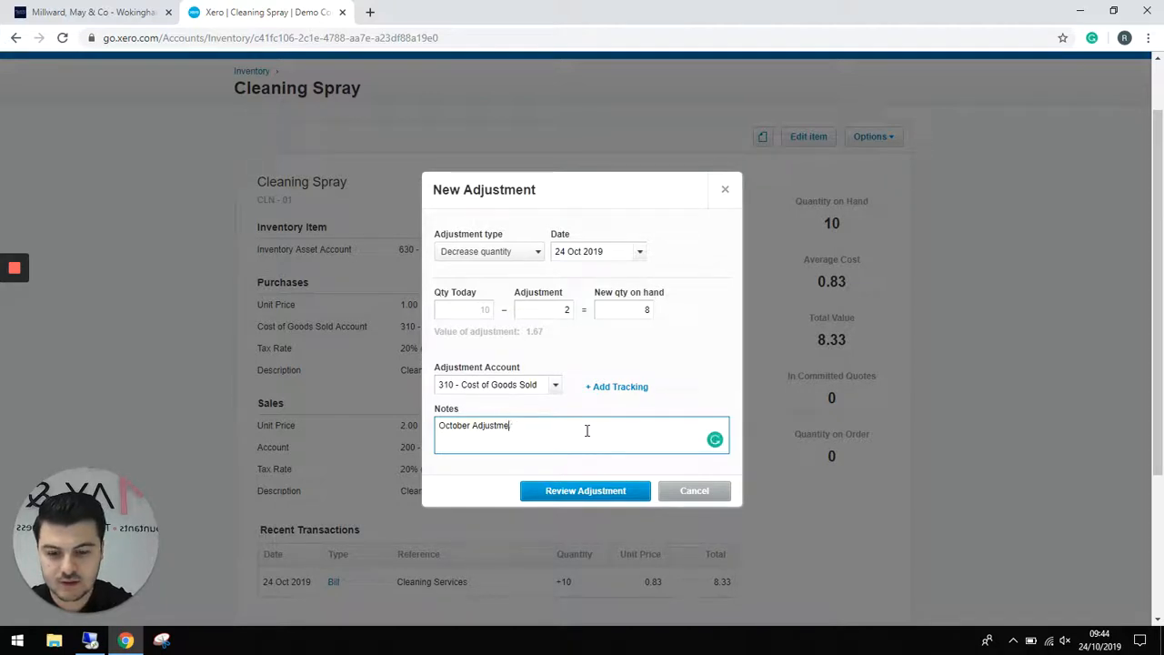
{"action": "type", "text": "ment"}
{"action": "left_click", "coordinate": [587, 492]}
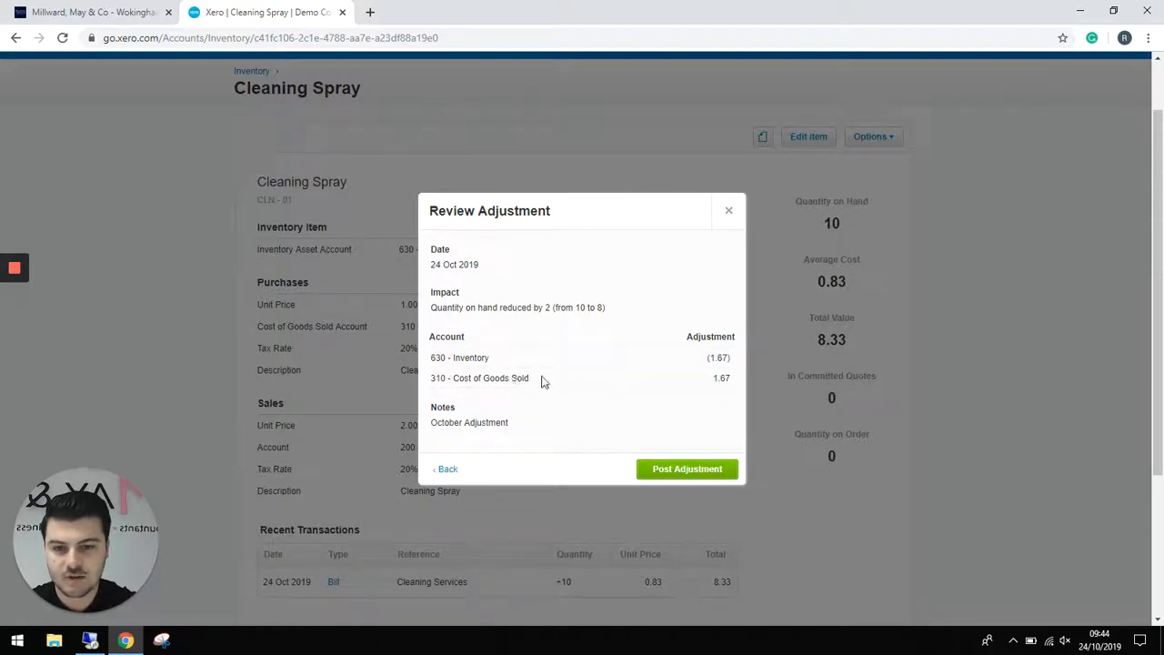
- Post the adjustment and check Products and services shows Cleaning Spray 8.00, Toilet Roll 15.00
{"action": "left_click", "coordinate": [683, 470]}
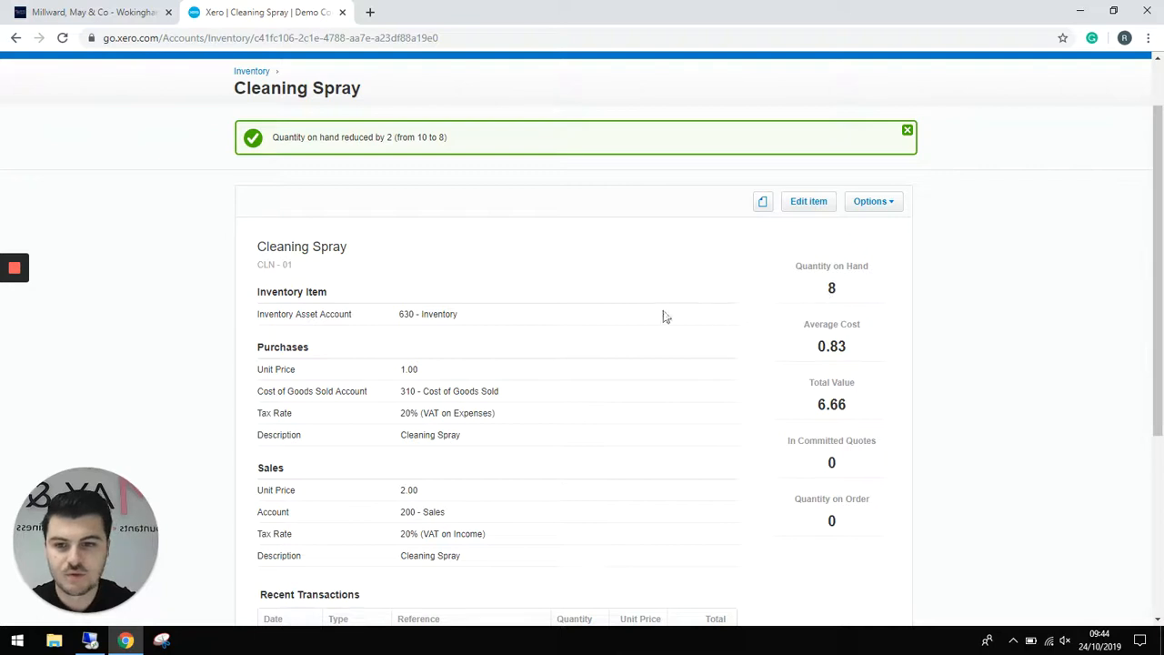
{"action": "scroll", "coordinate": [300, 132], "scroll_direction": "up", "scroll_amount": 2}
{"action": "left_click", "coordinate": [263, 111]}
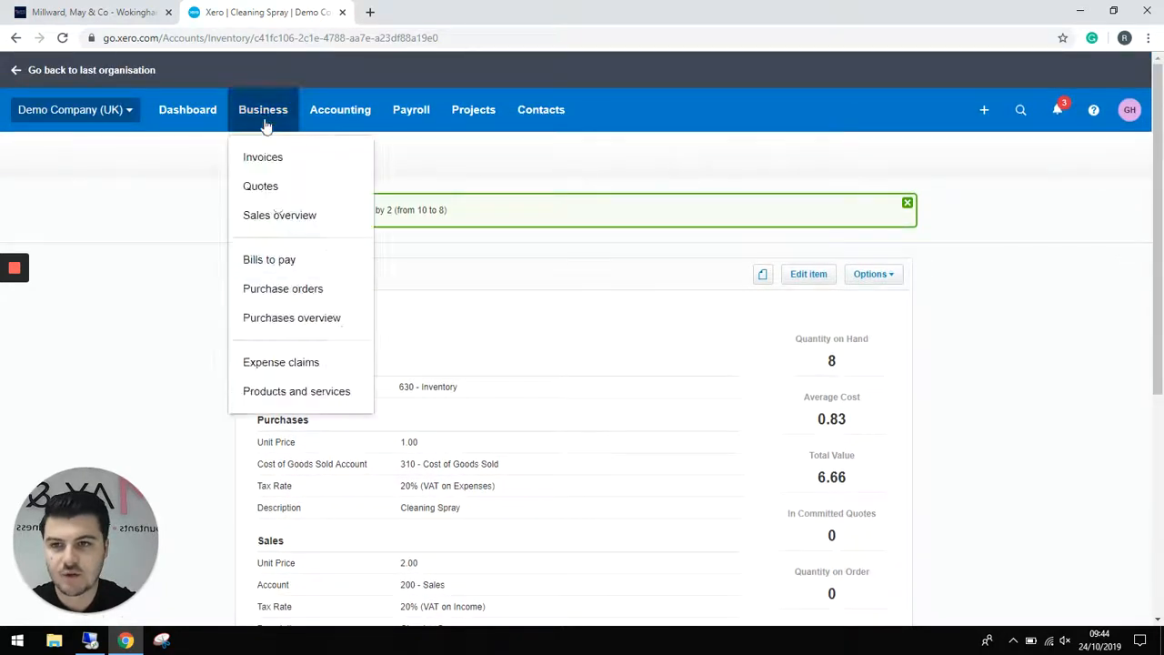
{"action": "left_click", "coordinate": [300, 389]}
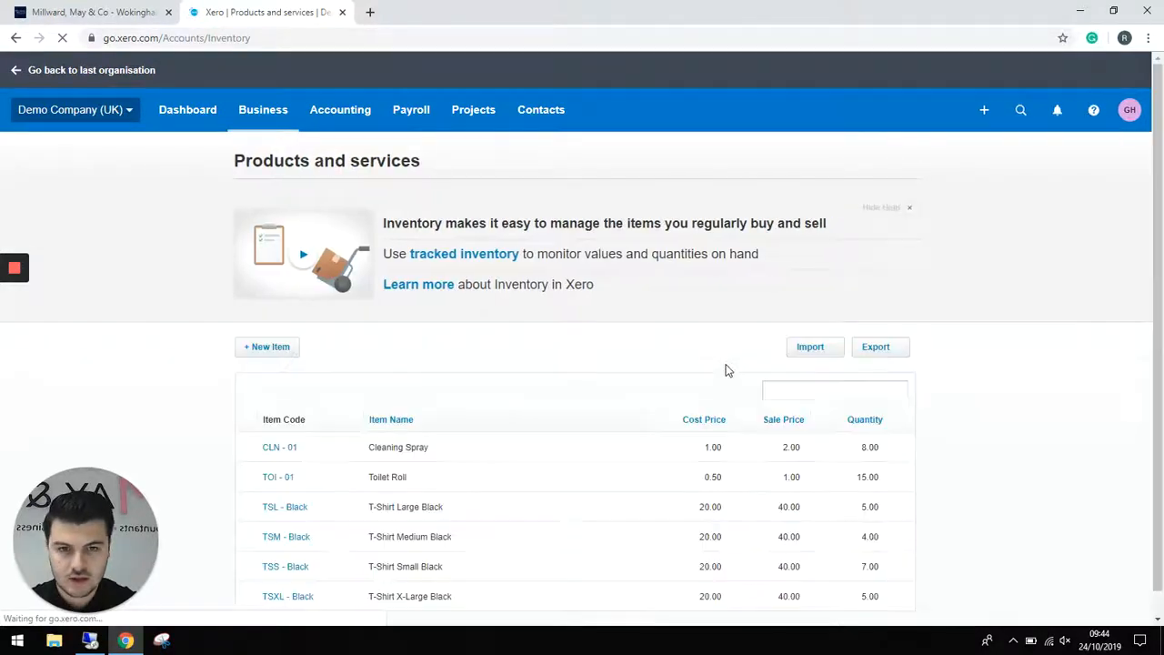
{"action": "scroll", "coordinate": [729, 370], "scroll_direction": "down", "scroll_amount": 1}
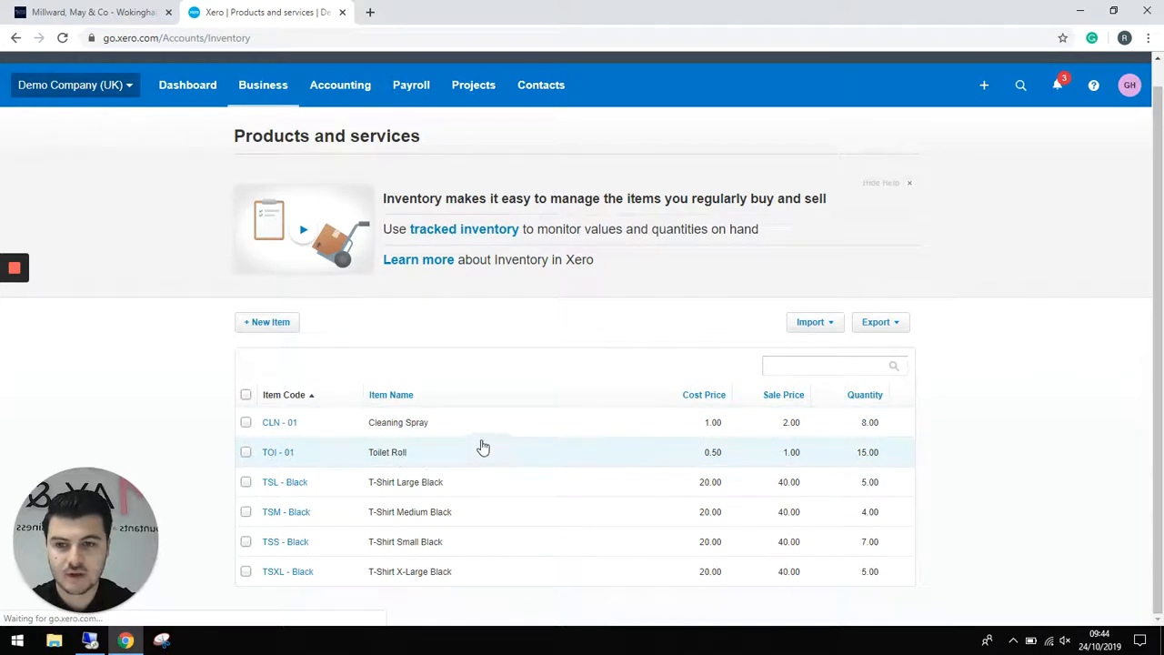
- Run the Profit and Loss report and drill into the 87.08 Cost of Goods Sold amount
{"action": "left_click", "coordinate": [333, 85]}
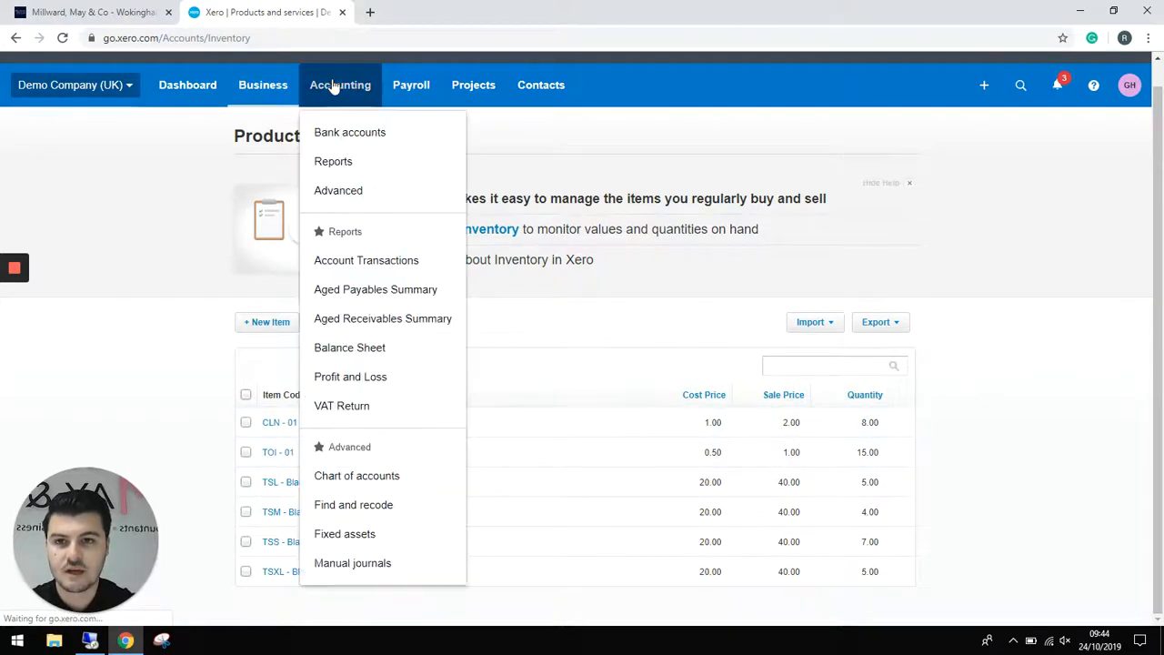
{"action": "left_click", "coordinate": [358, 161]}
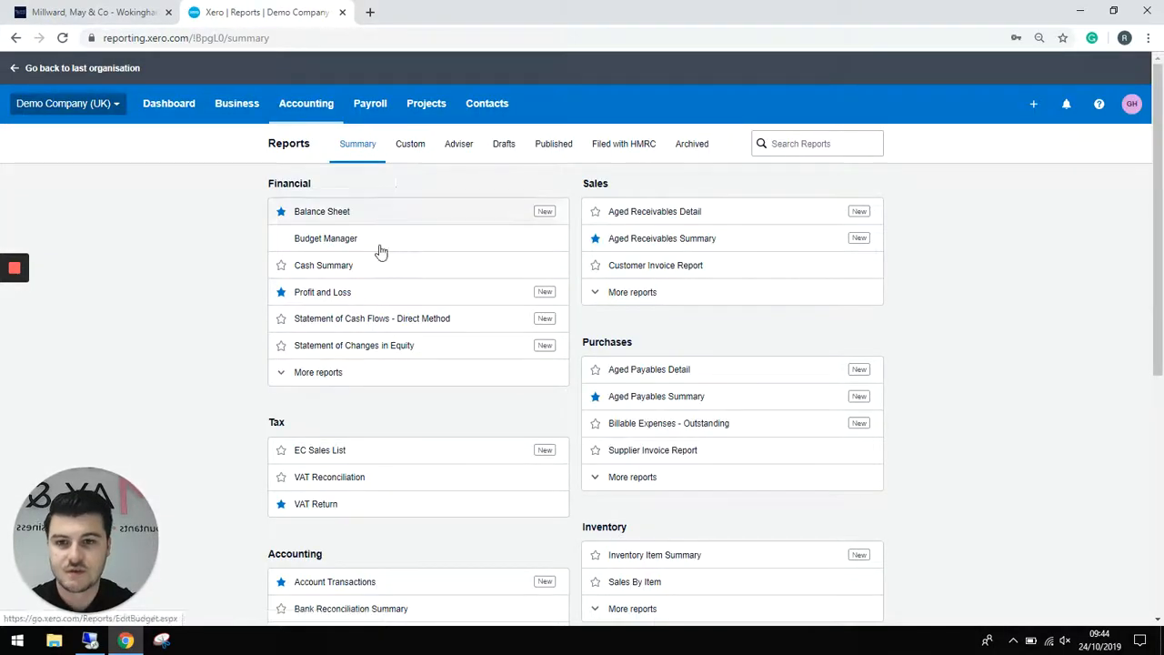
{"action": "left_click", "coordinate": [325, 300]}
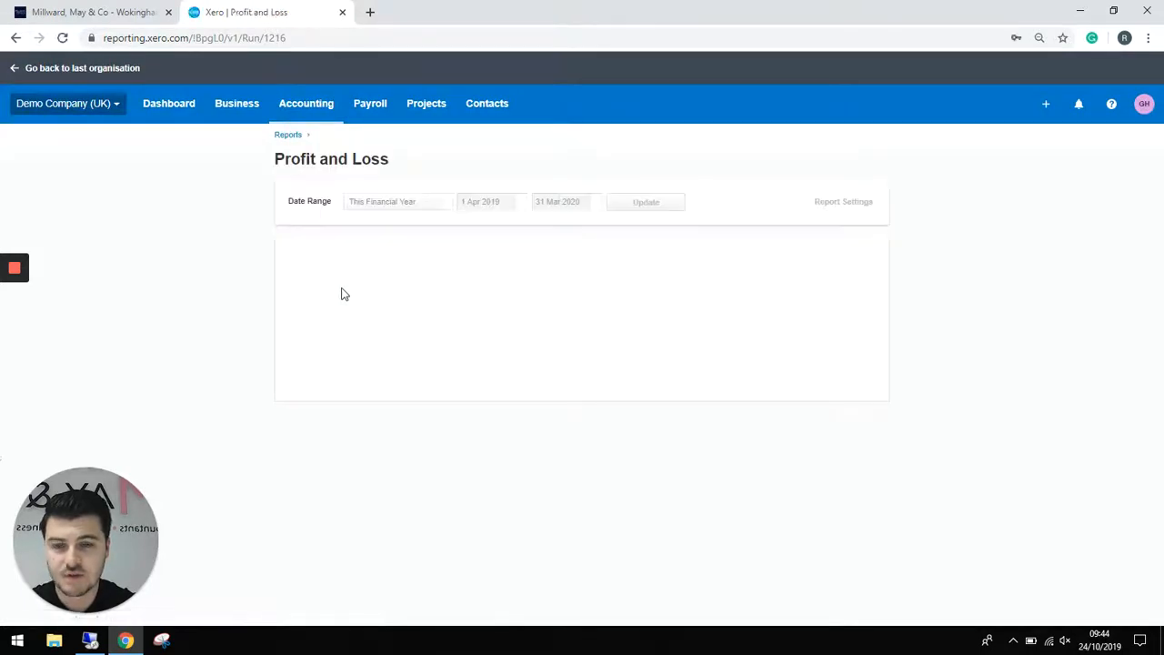
{"action": "scroll", "coordinate": [366, 296], "scroll_direction": "down", "scroll_amount": 3}
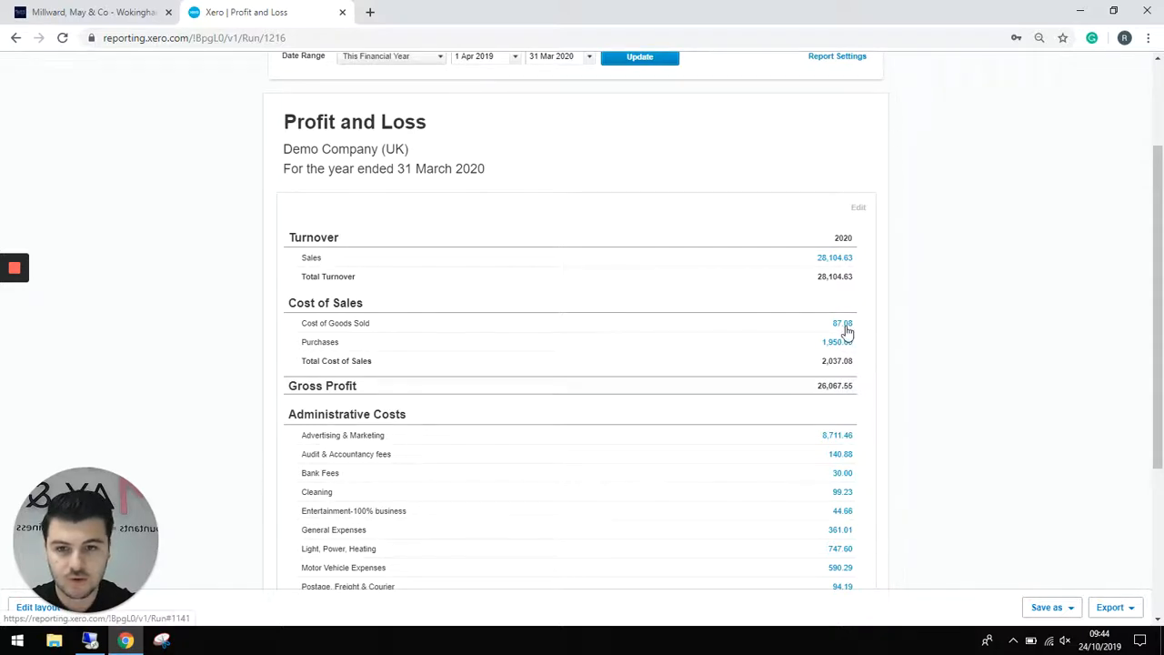
{"action": "left_click", "coordinate": [845, 327]}
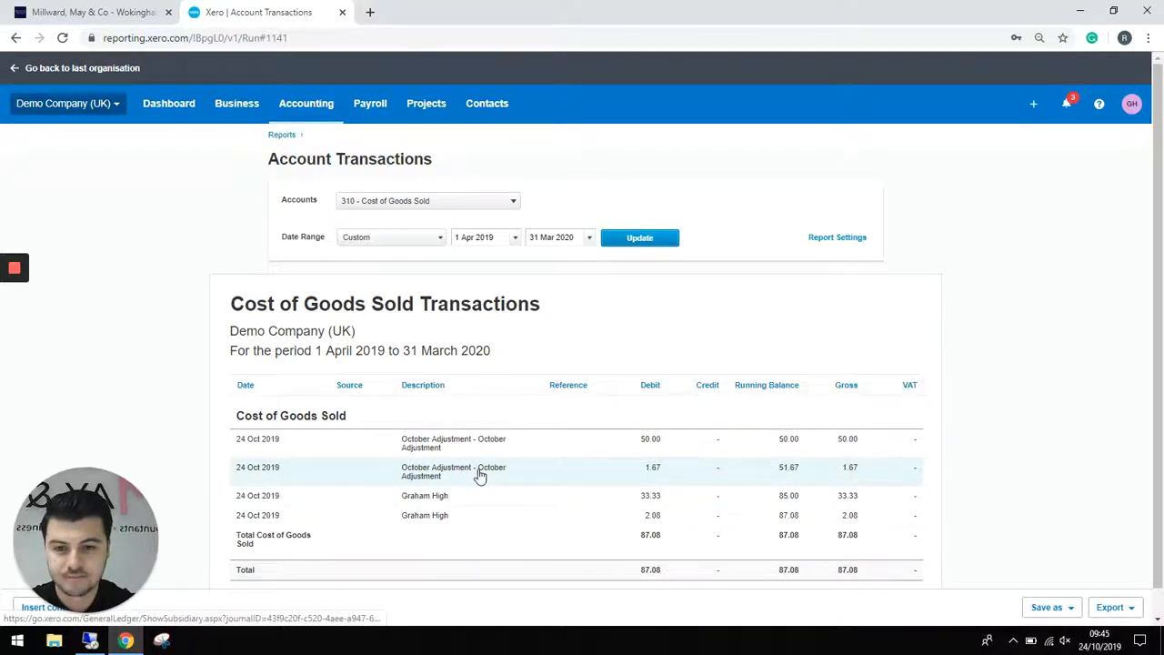
- Return to the Xero dashboard, then show the Millward May & Co Wokingham Accountants introduction
{"action": "left_click", "coordinate": [174, 111]}
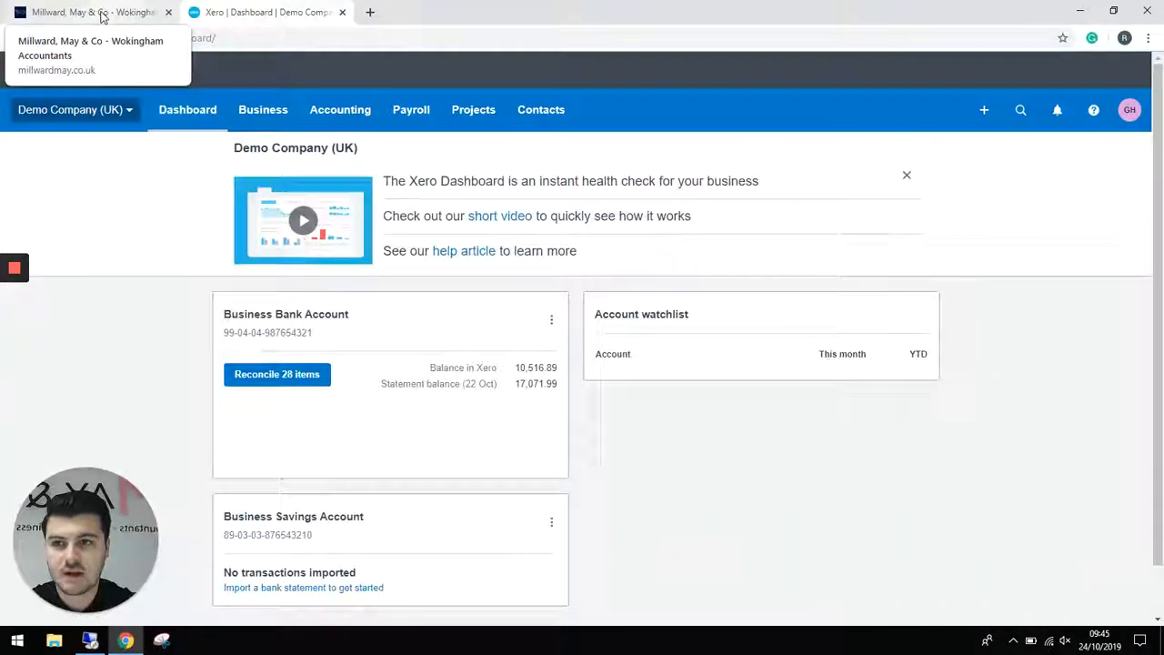
{"action": "left_click", "coordinate": [102, 12]}
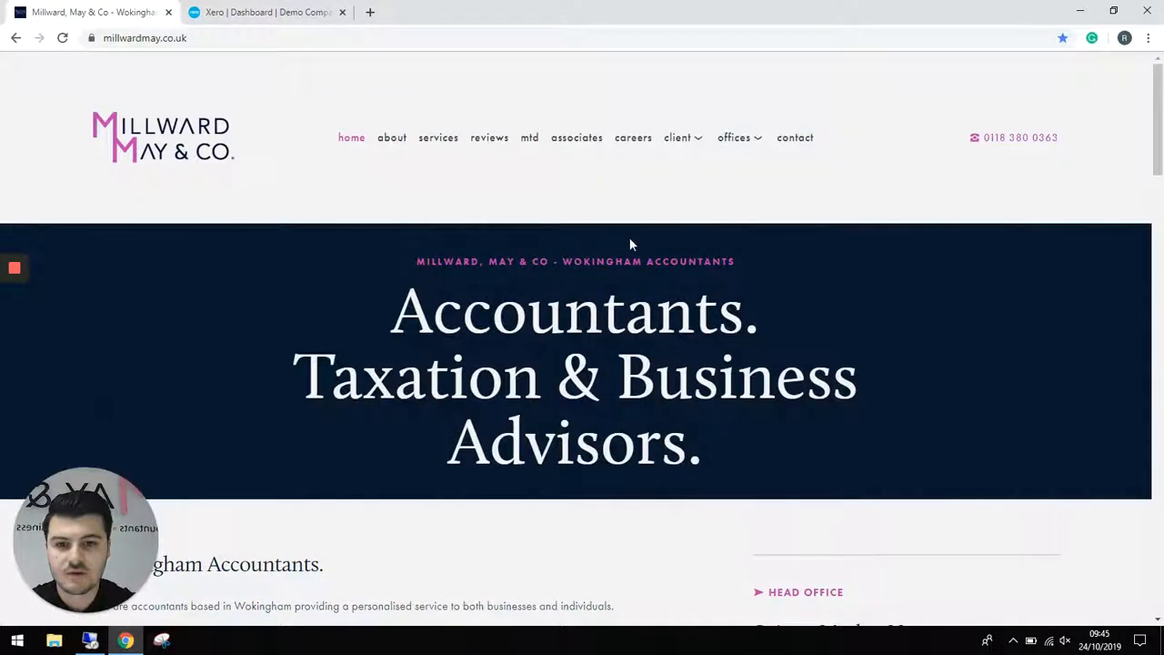
{"action": "scroll", "coordinate": [629, 239], "scroll_direction": "down", "scroll_amount": 2}
{"action": "scroll", "coordinate": [677, 263], "scroll_direction": "down", "scroll_amount": 3}
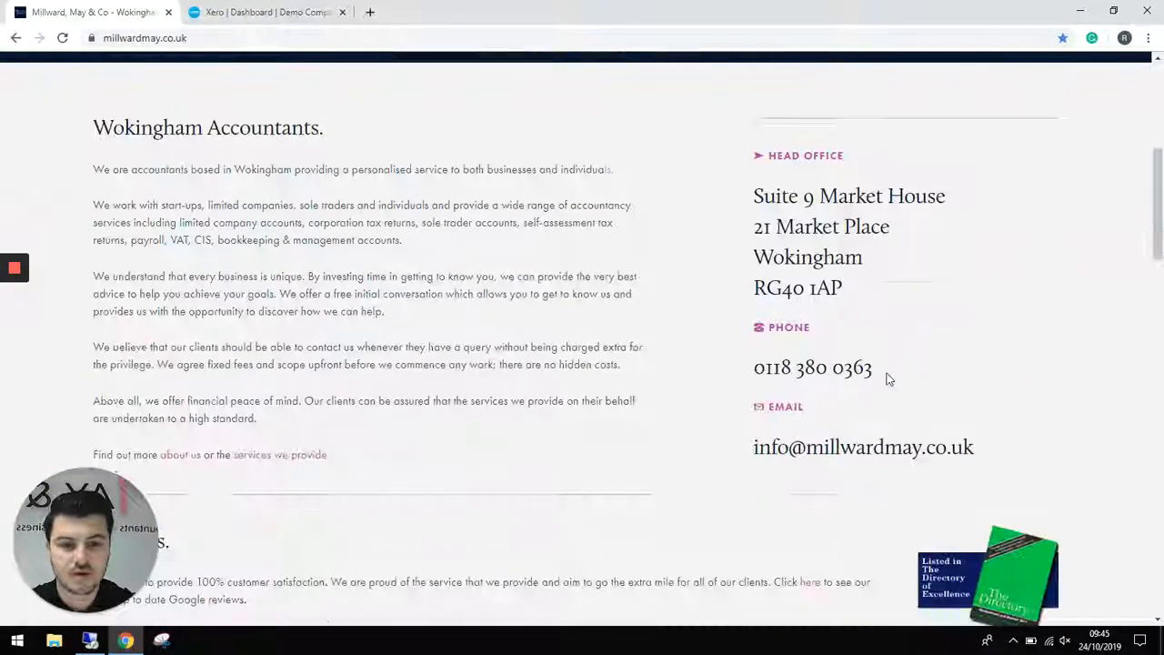